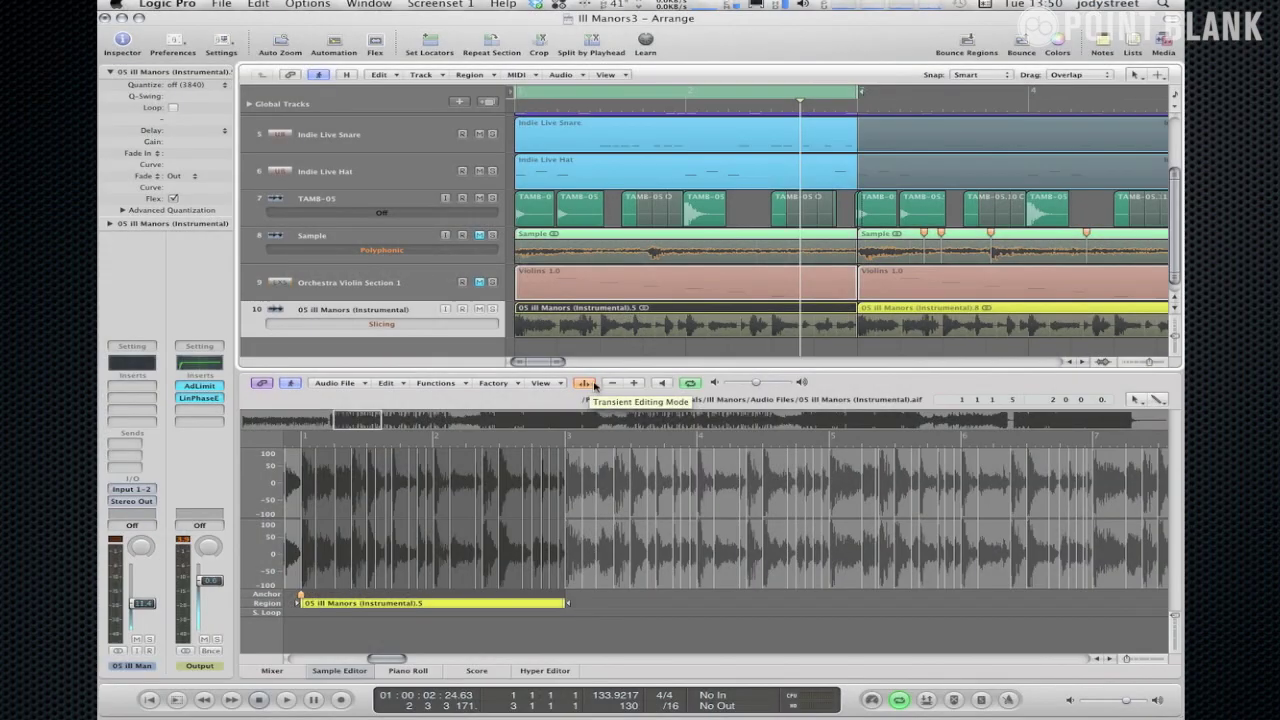
- Solo 05 Ill Manors (Instrumental), zoom in, and create a groove template from its region's Quantize menu
left_click(492, 310)
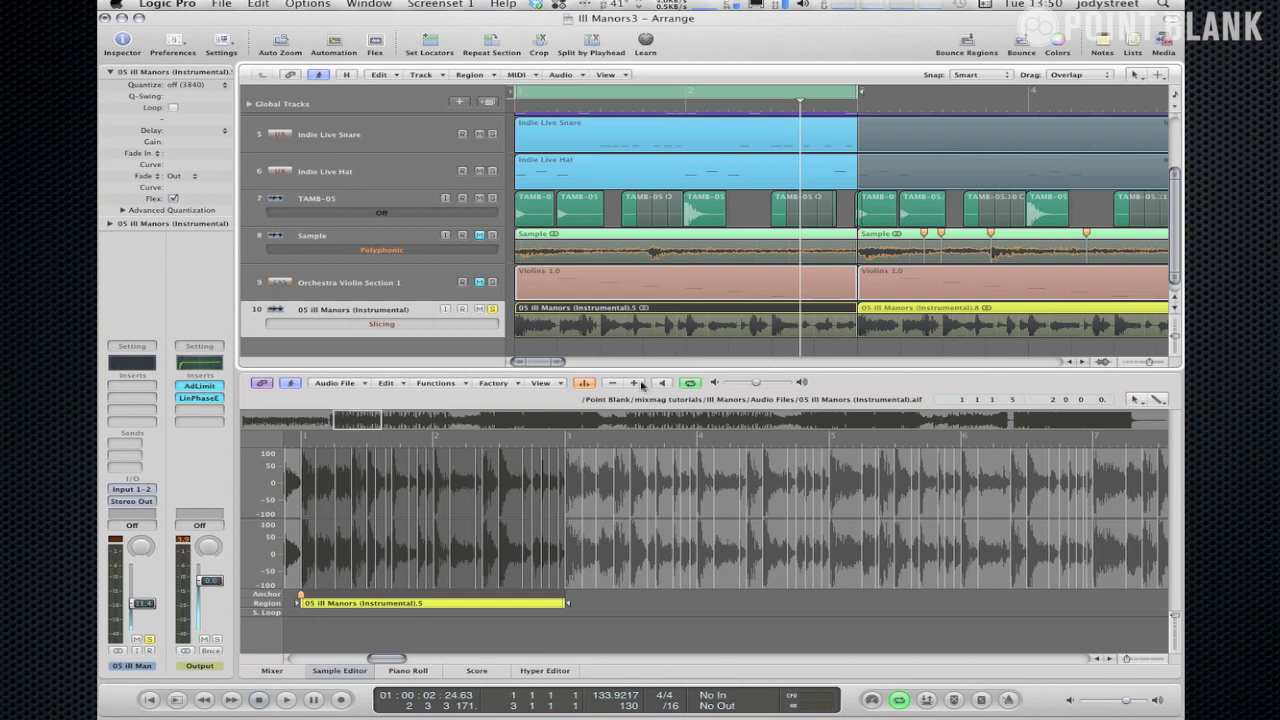
key("ctrl+Right")
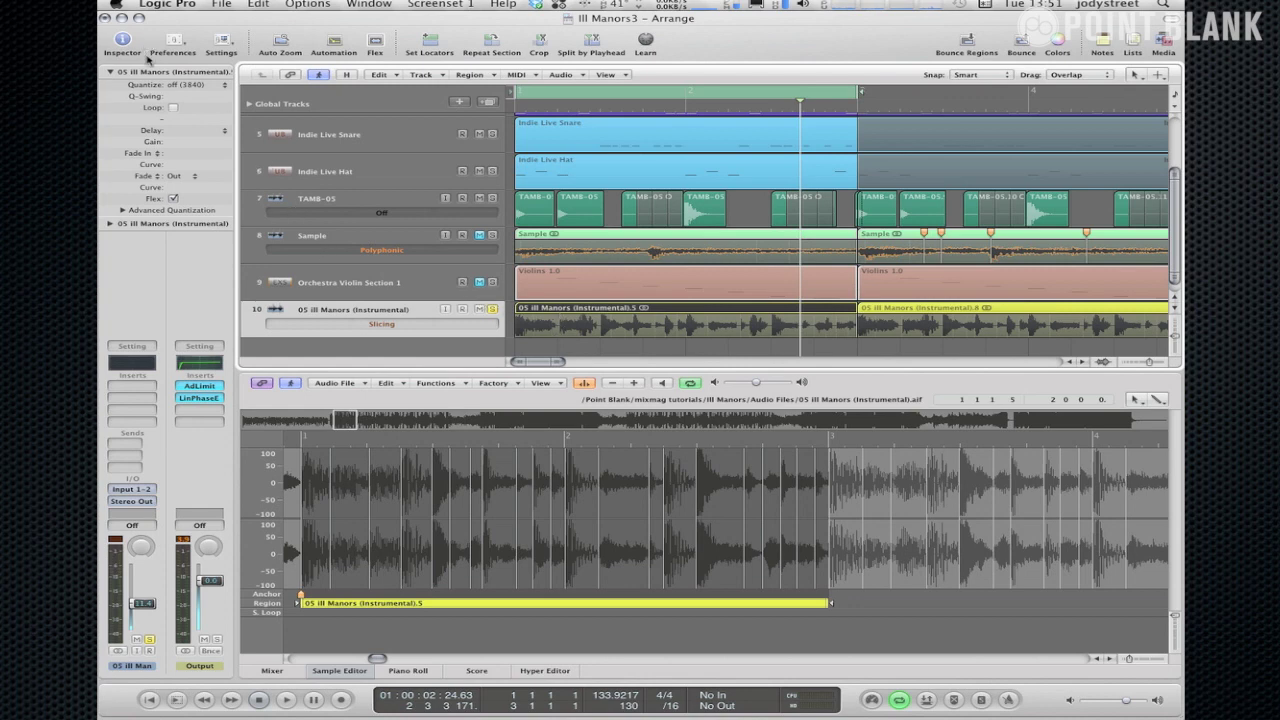
left_click(200, 88)
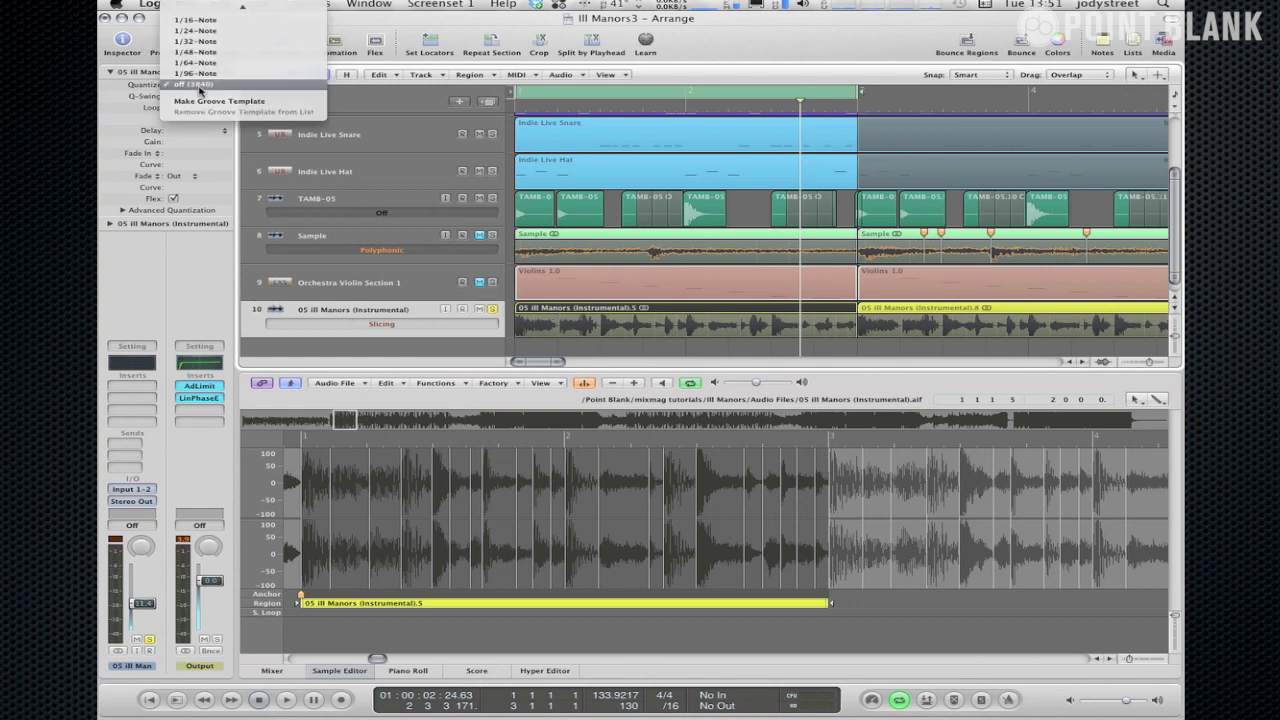
left_click(203, 104)
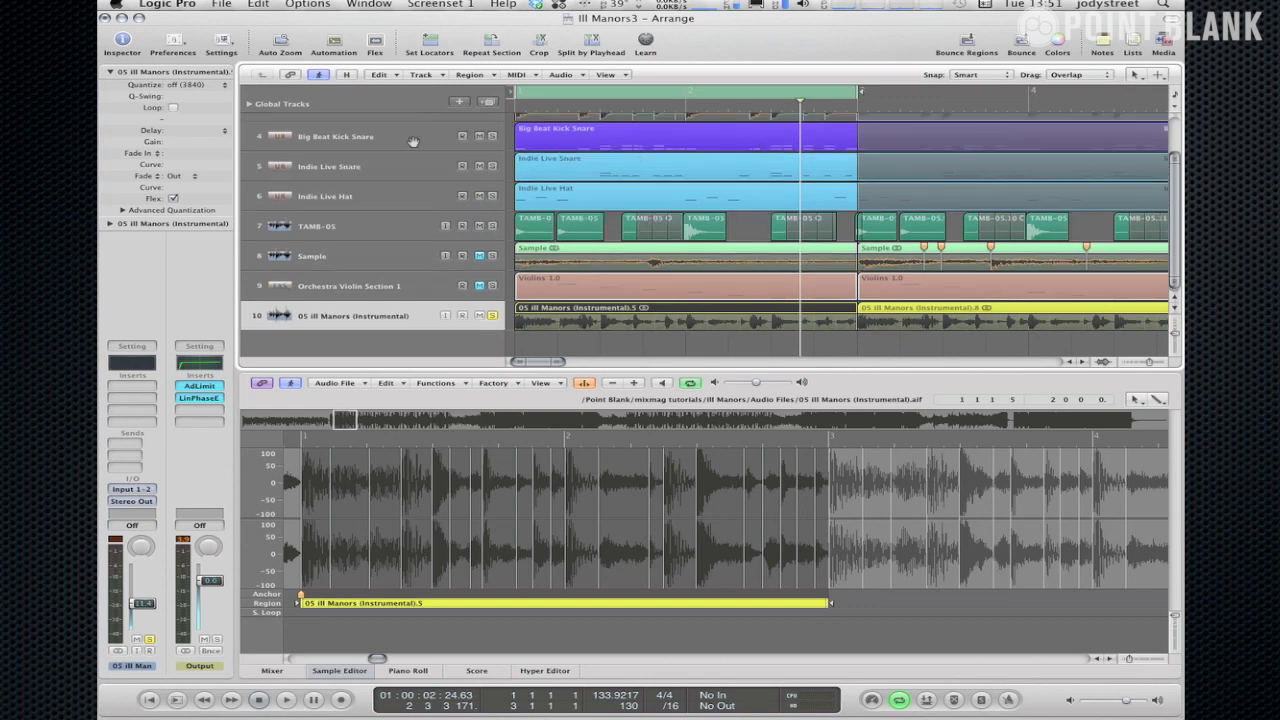
- Select the Big Beat Kick Snare region and open its drum notes in the Piano Roll
left_click(640, 148)
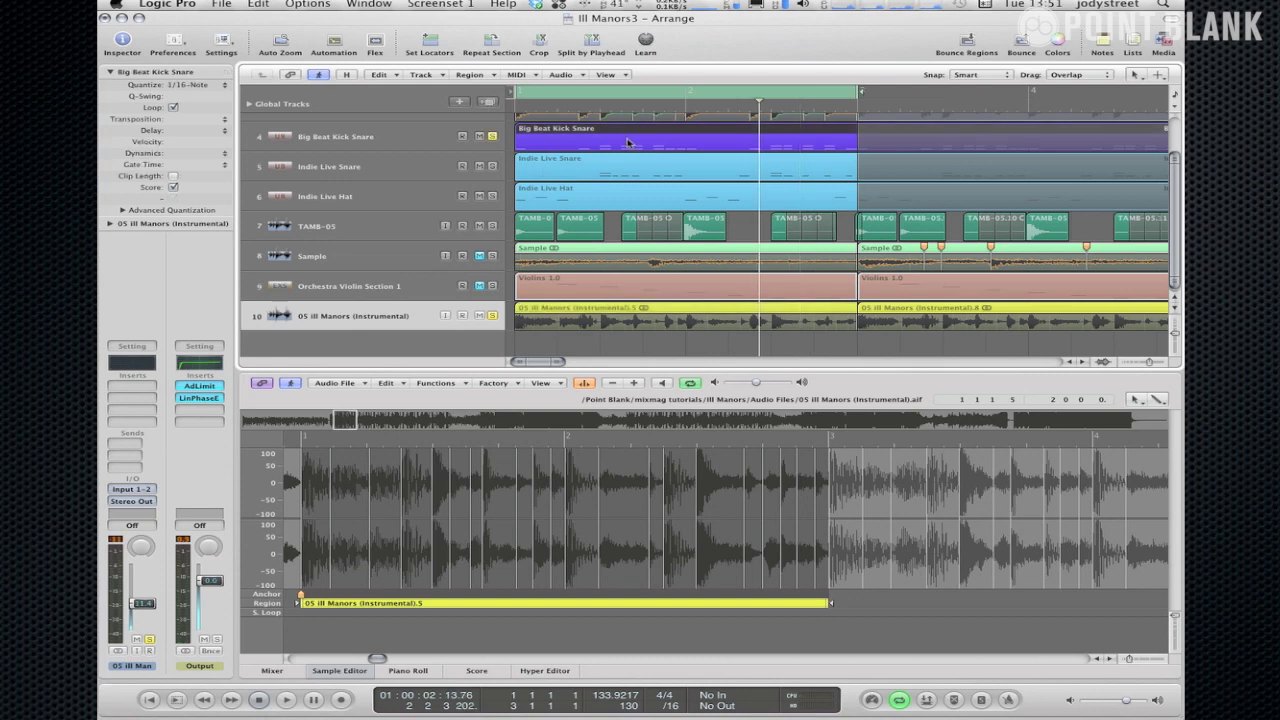
double_click(628, 143)
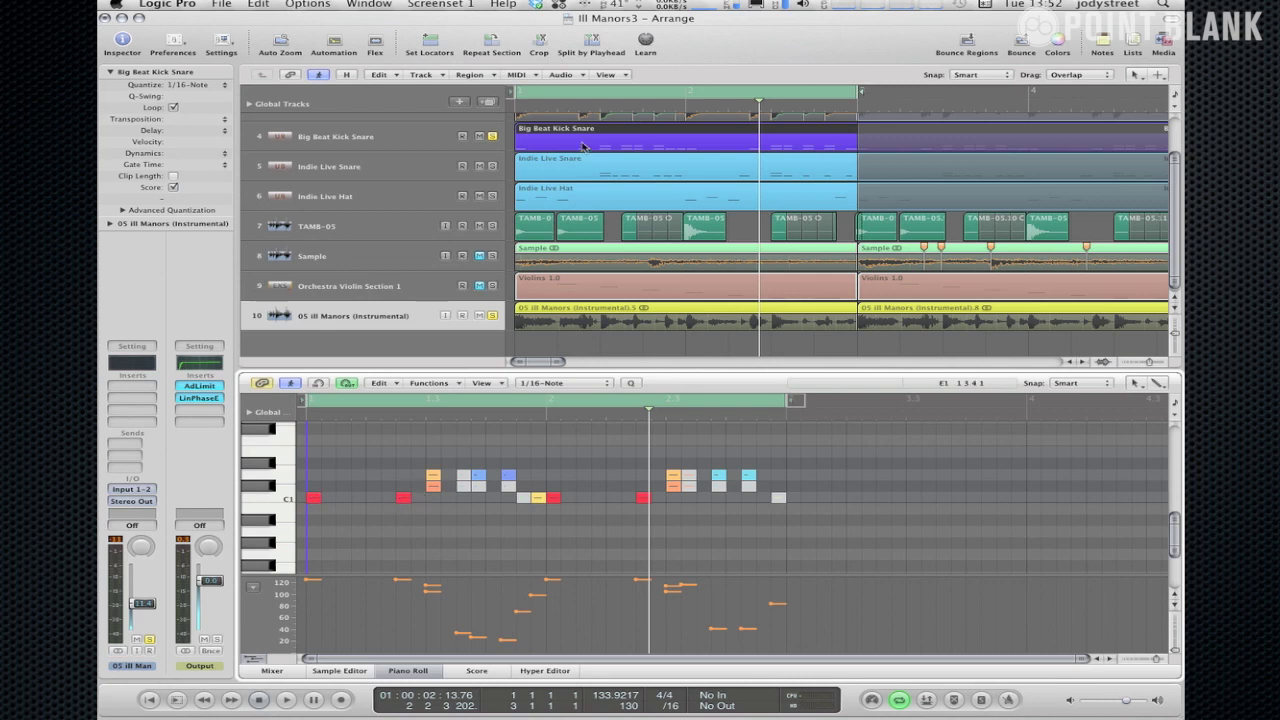
- Set the Big Beat Kick Snare quantize to 05 Ill Manors (Instrumental).5 and zoom to check the shifted notes
left_click(329, 134)
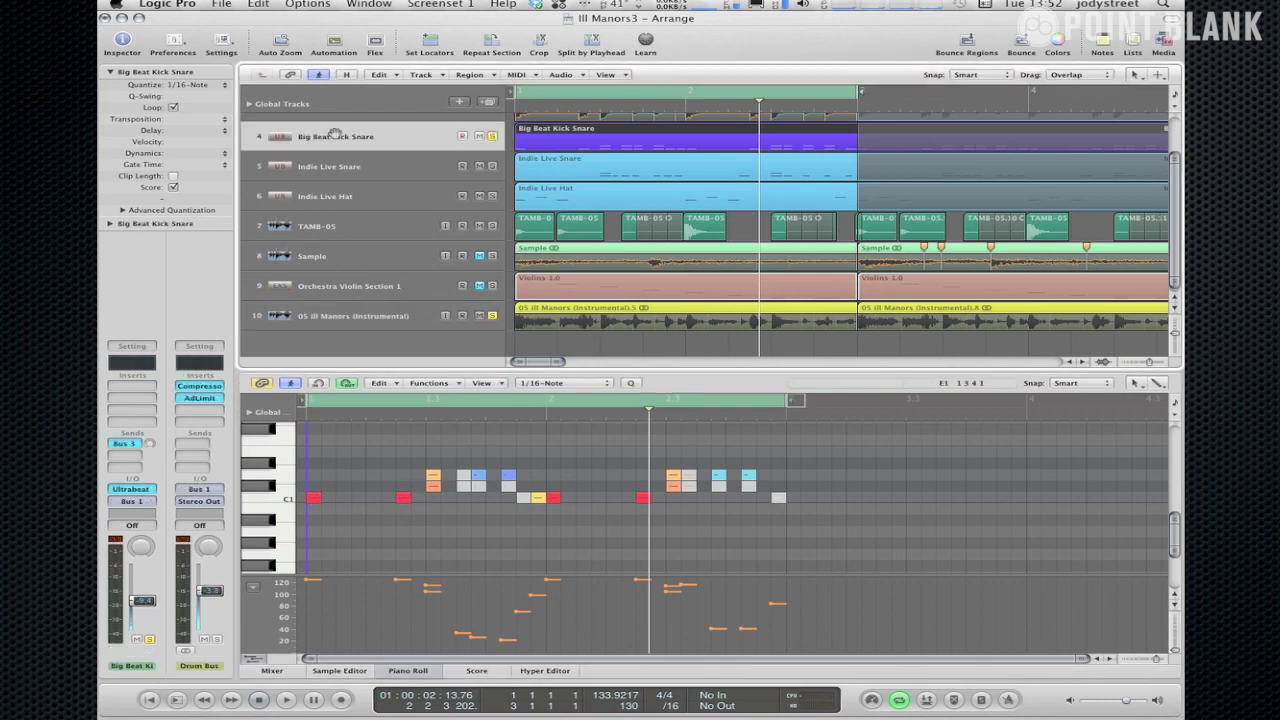
left_click(197, 86)
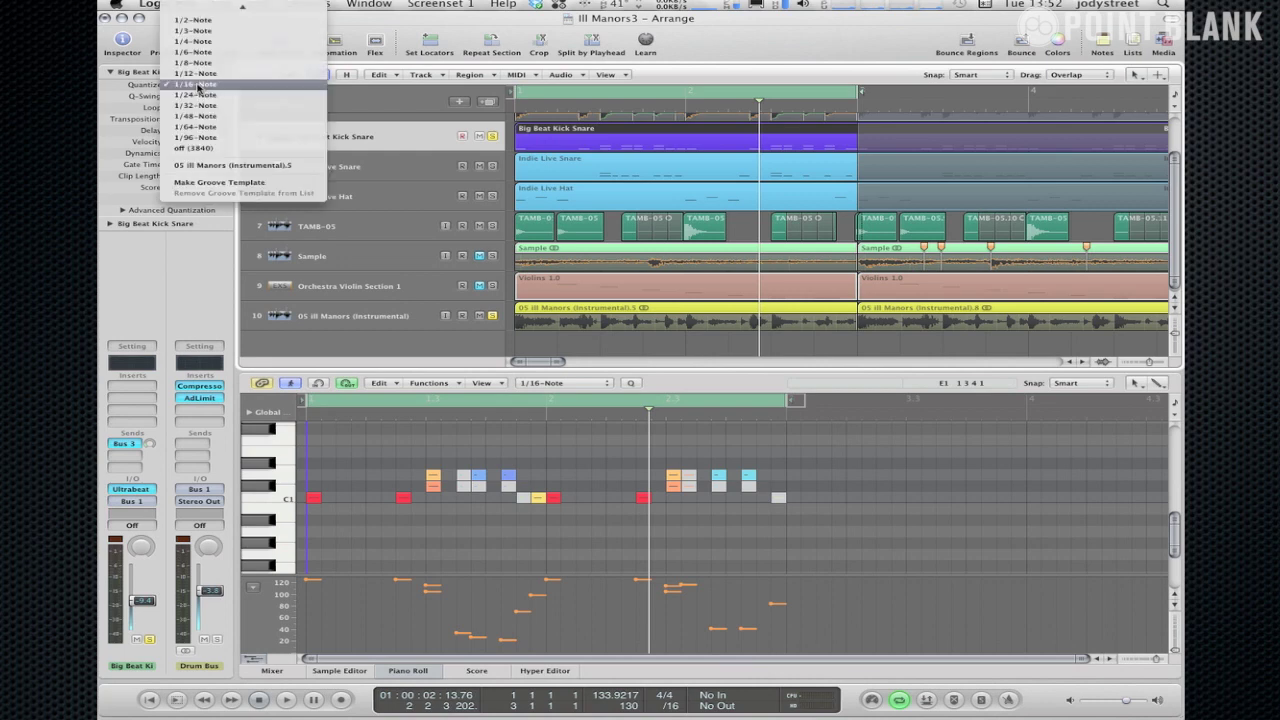
left_click(220, 167)
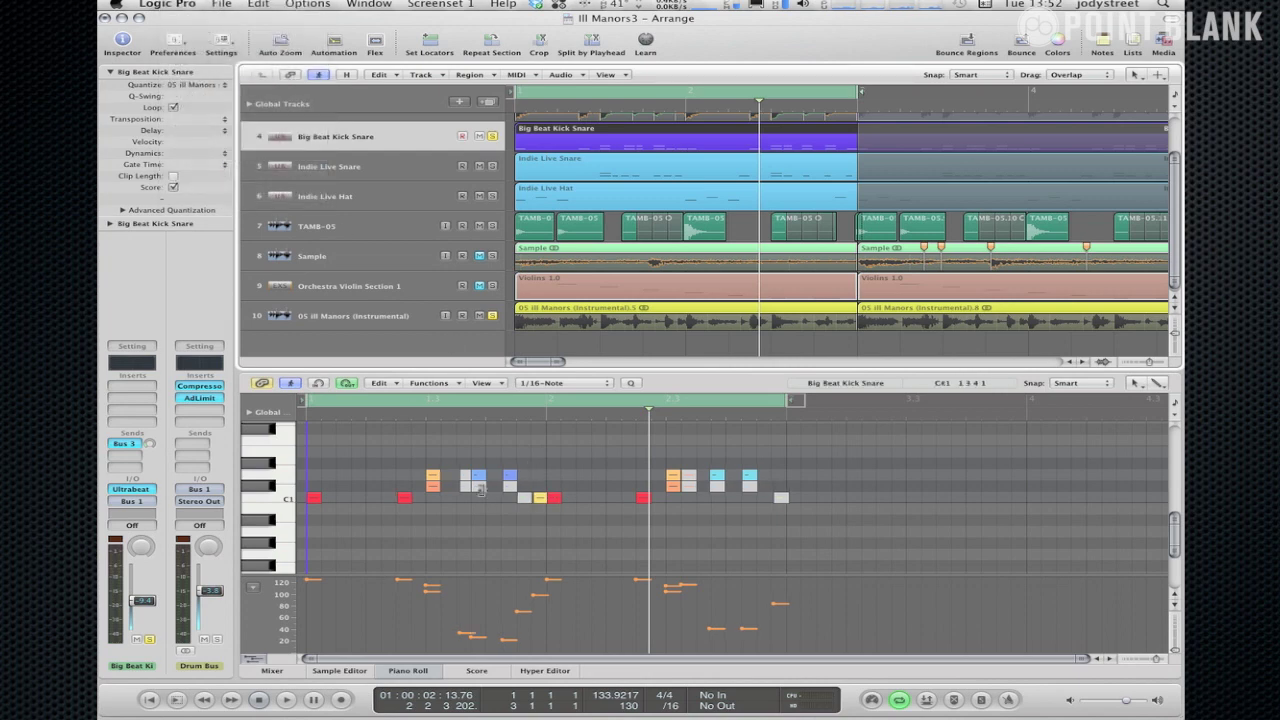
key("super+Right")
key("super+Right")
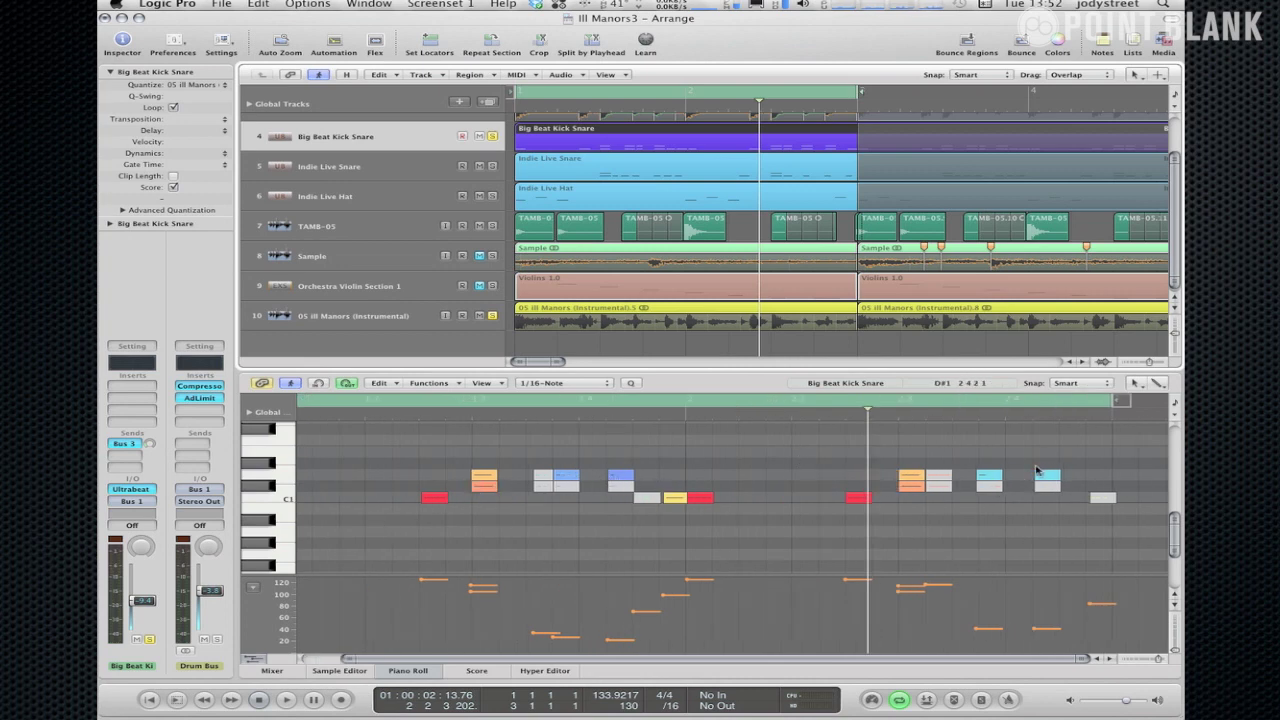
key("ctrl+Left")
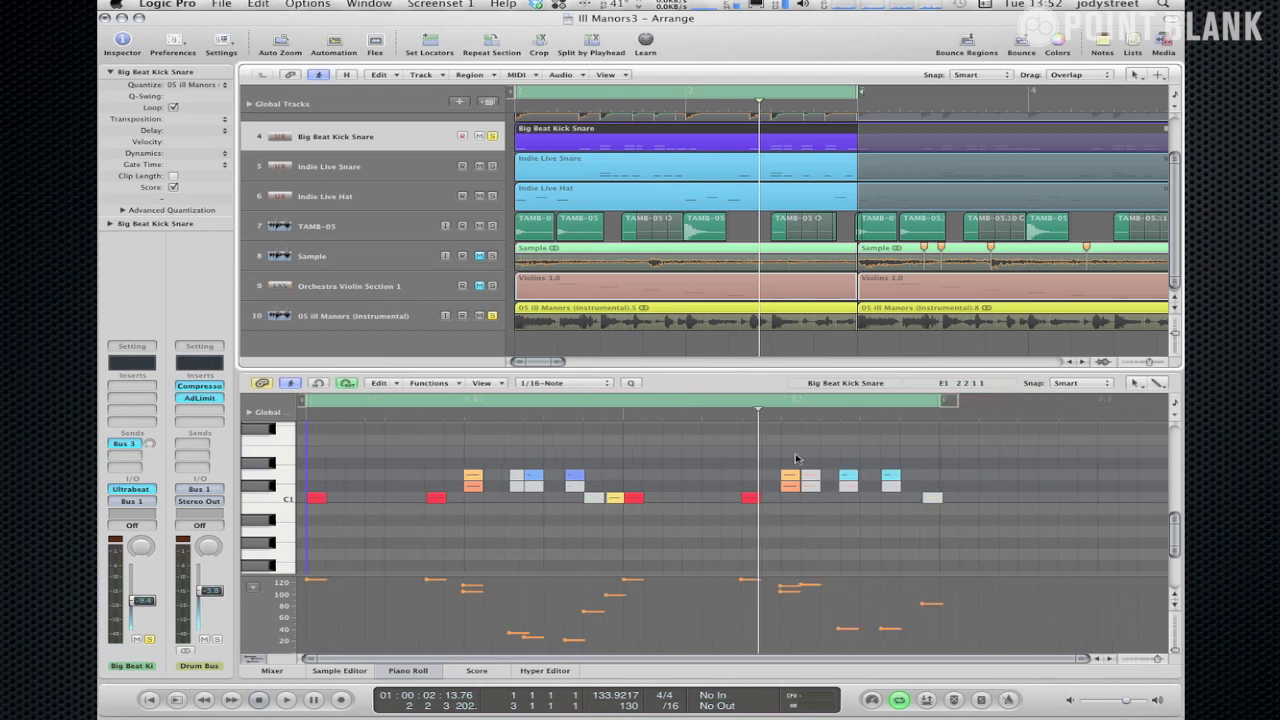
key("ctrl+Left")
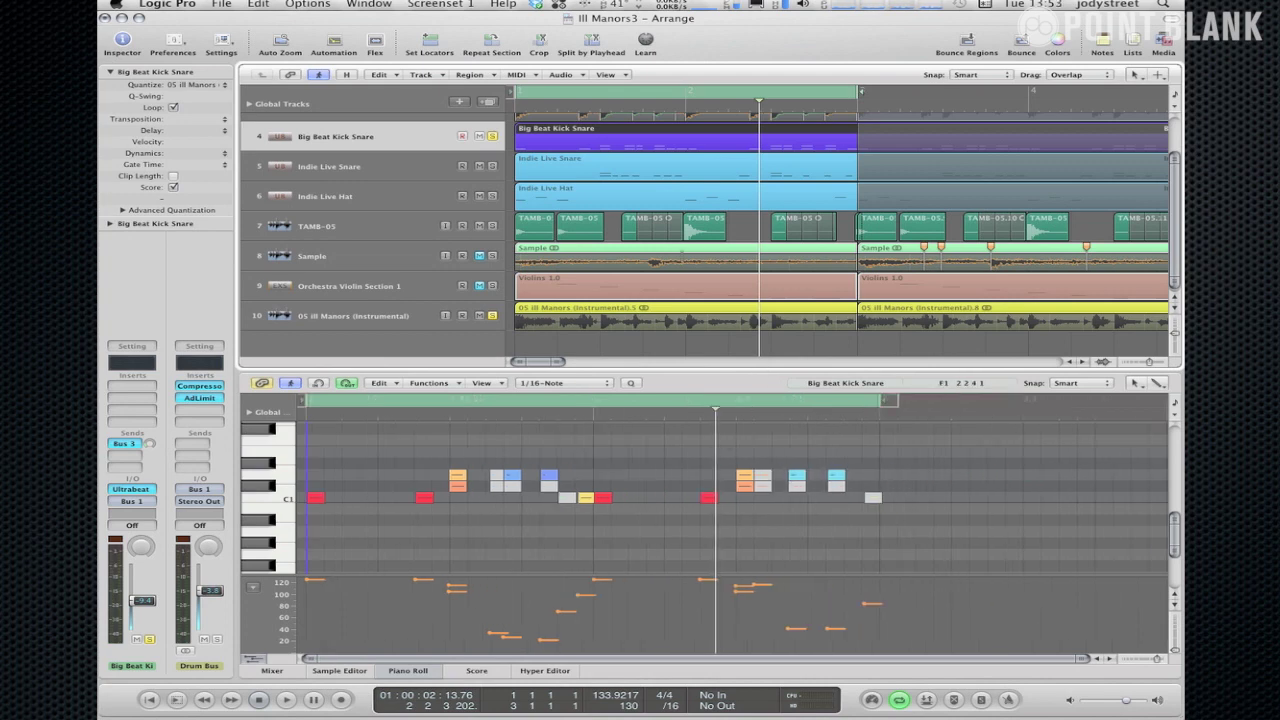
- Quantize the Indie Live Snare and Indie Live Hat regions to 05 Ill Manors (Instrumental).5
left_click(552, 170)
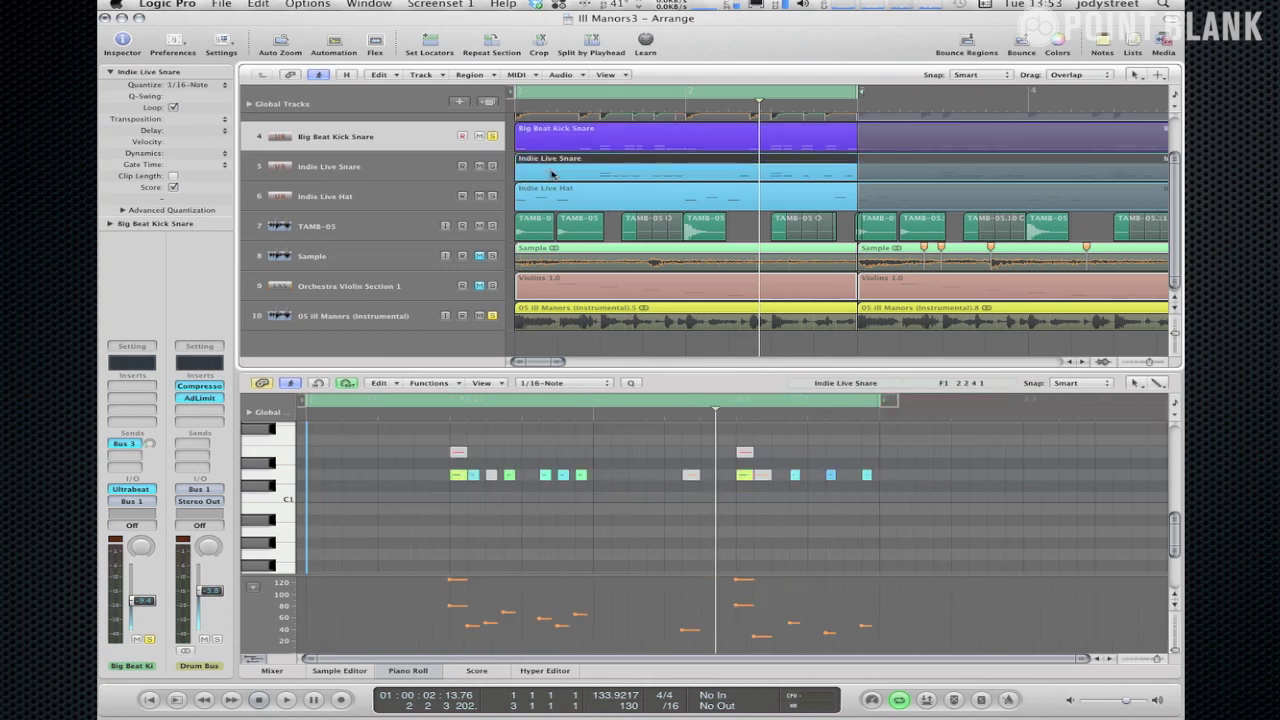
left_click(548, 197, "shift")
left_click(200, 86)
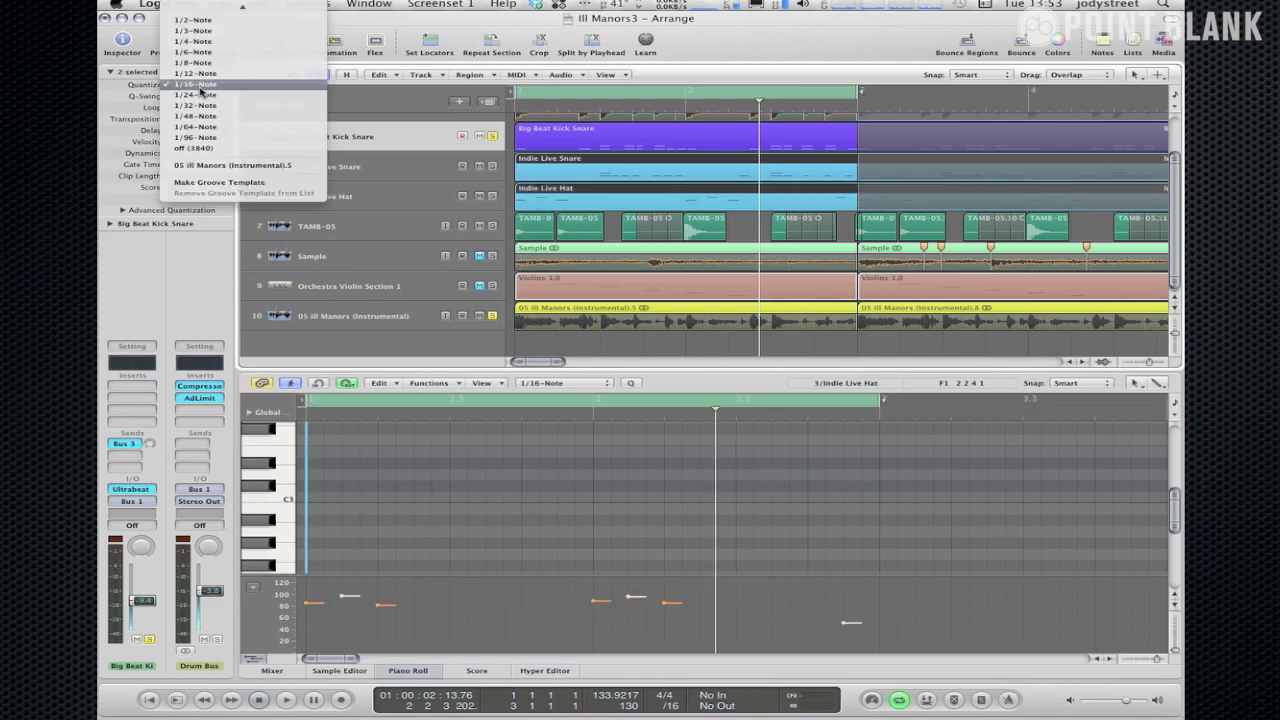
left_click(200, 165)
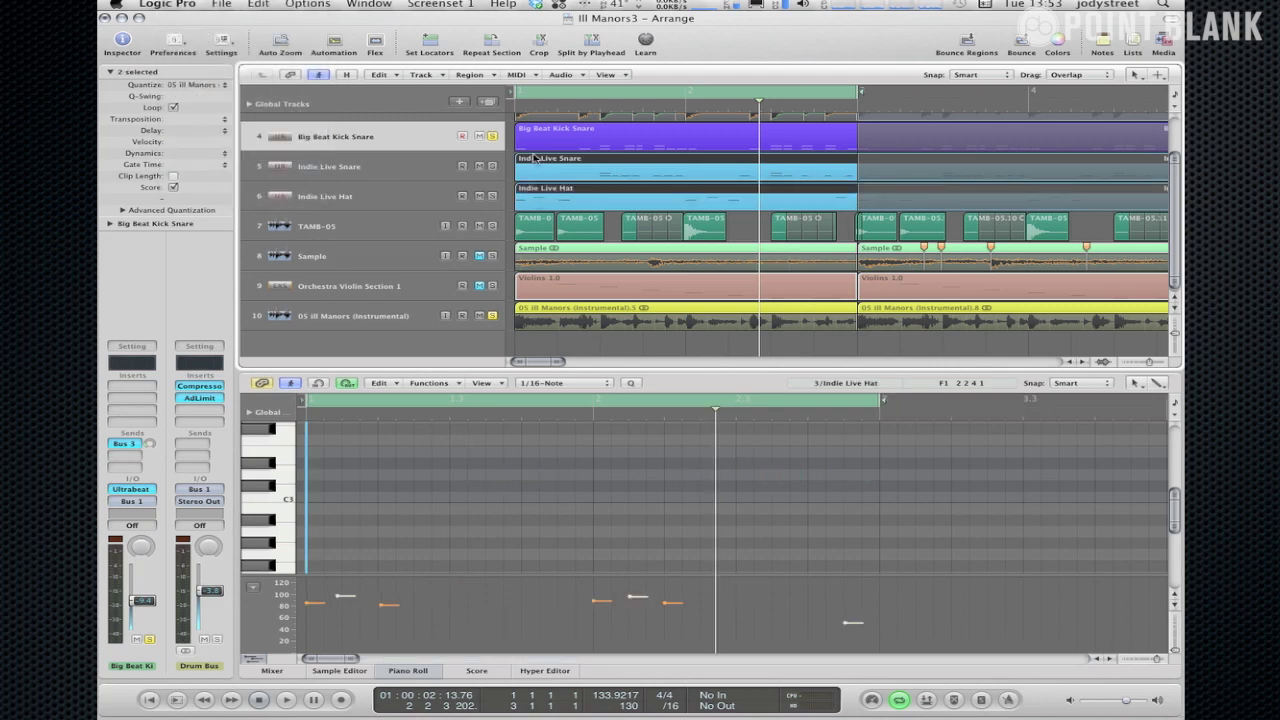
- Apply the same 05 Ill Manors (Instrumental).5 groove quantize to the DeeDee region
scroll(541, 160, "up", 1)
scroll(541, 160, "up", 2)
left_click(541, 170)
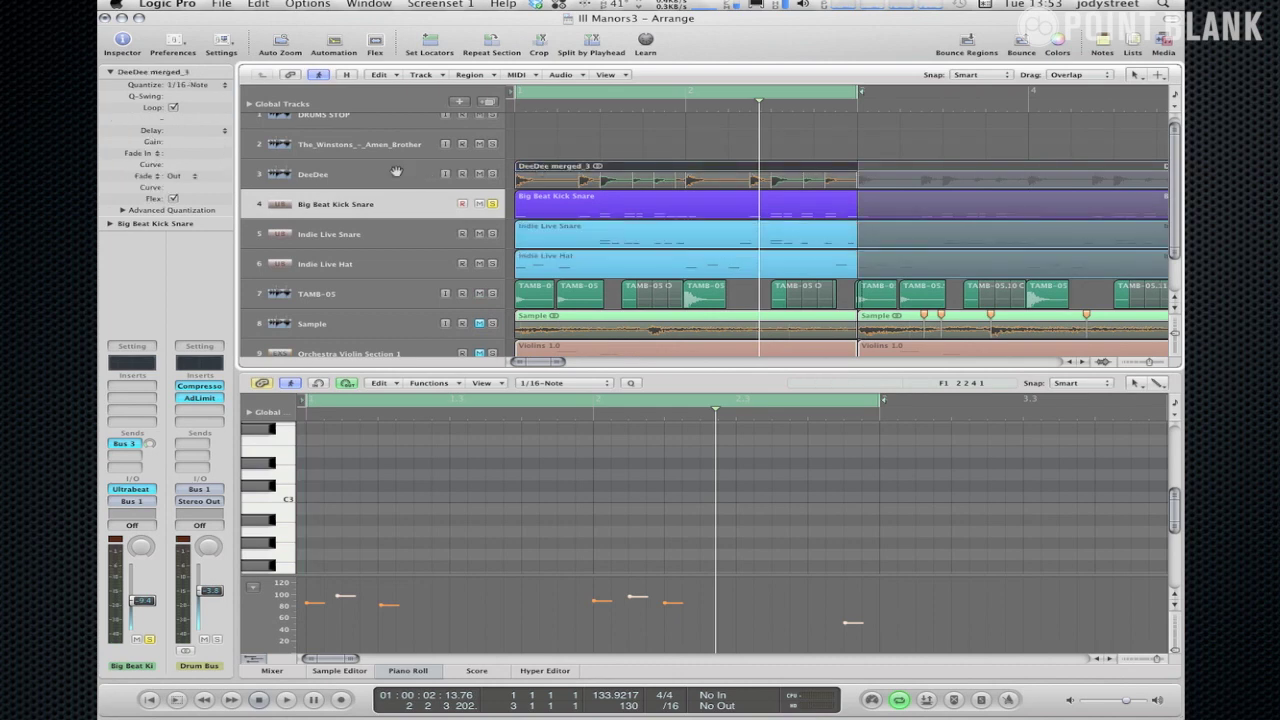
left_click(467, 187)
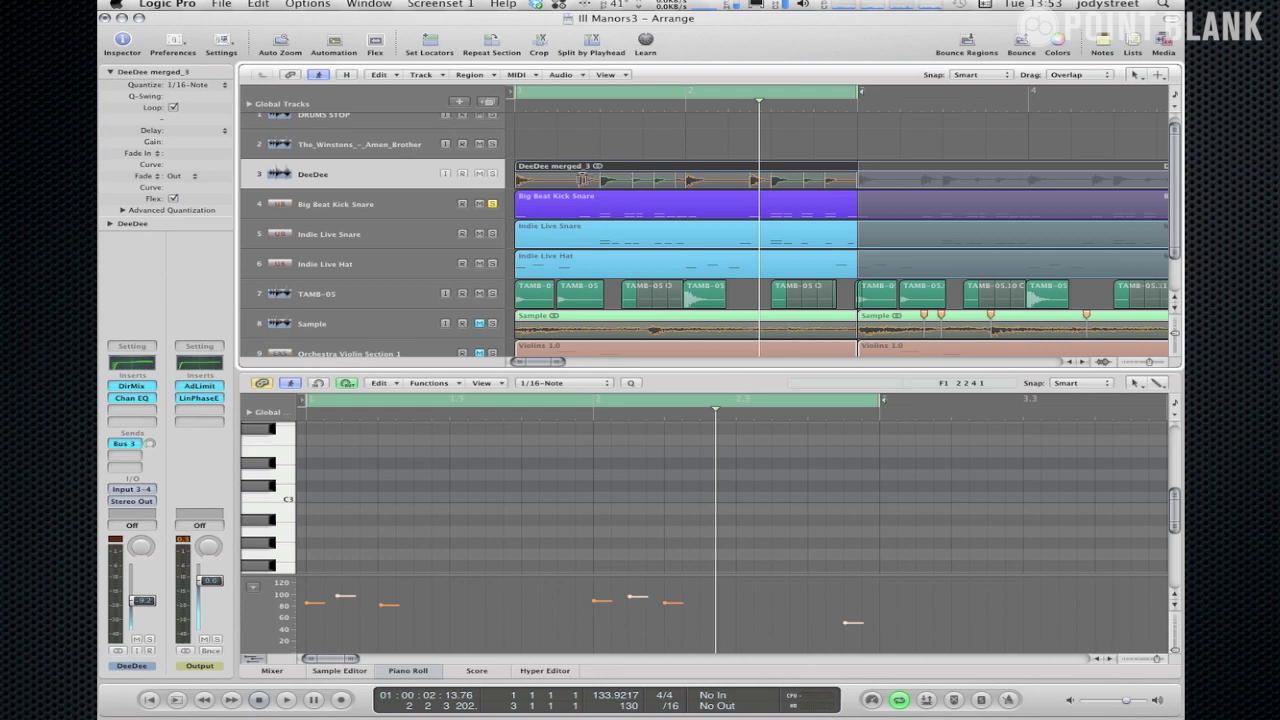
left_click(194, 85)
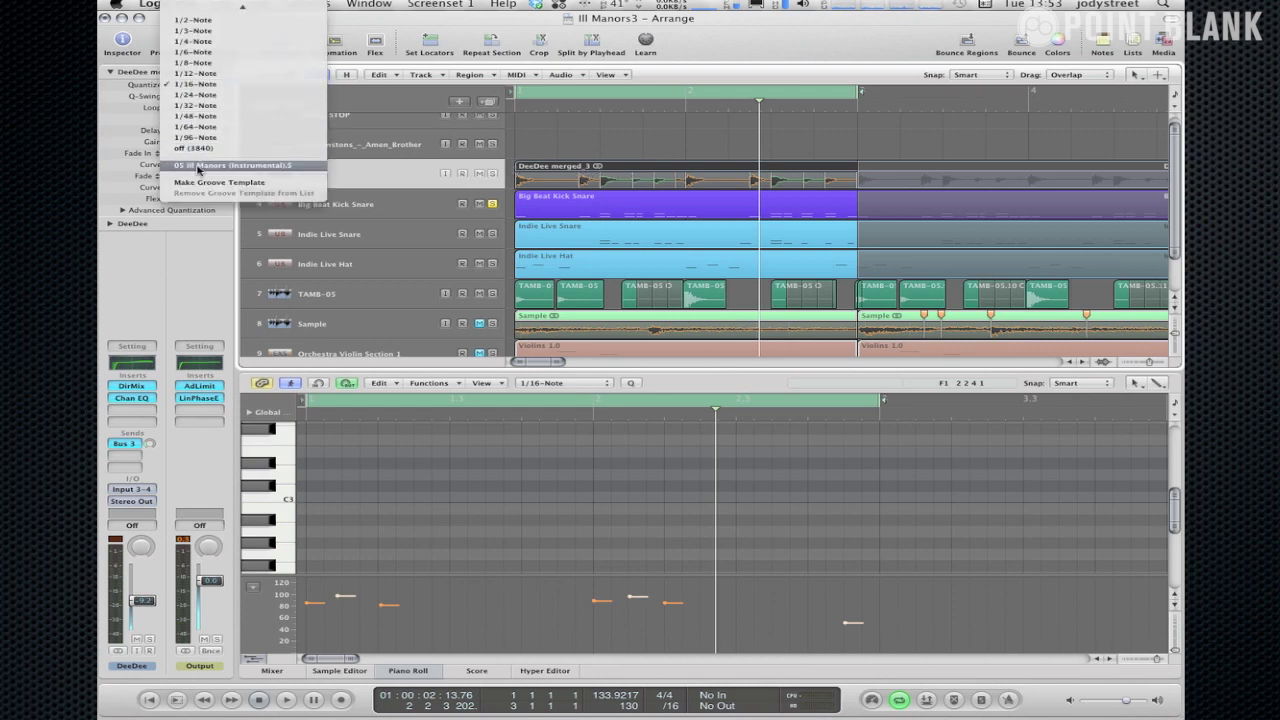
left_click(197, 166)
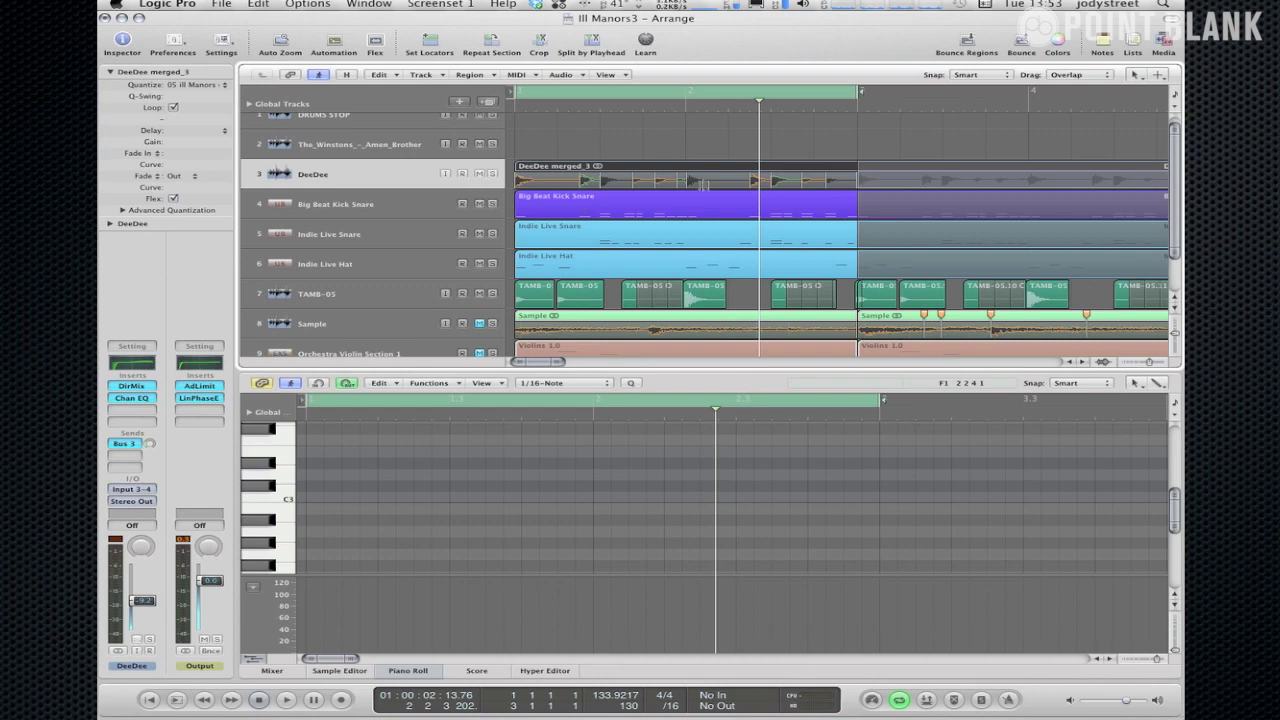
- Unsolo and mute 05 Ill Manors (Instrumental), play back the grooved drums, then solo DeeDee
scroll(785, 209, "down", 2)
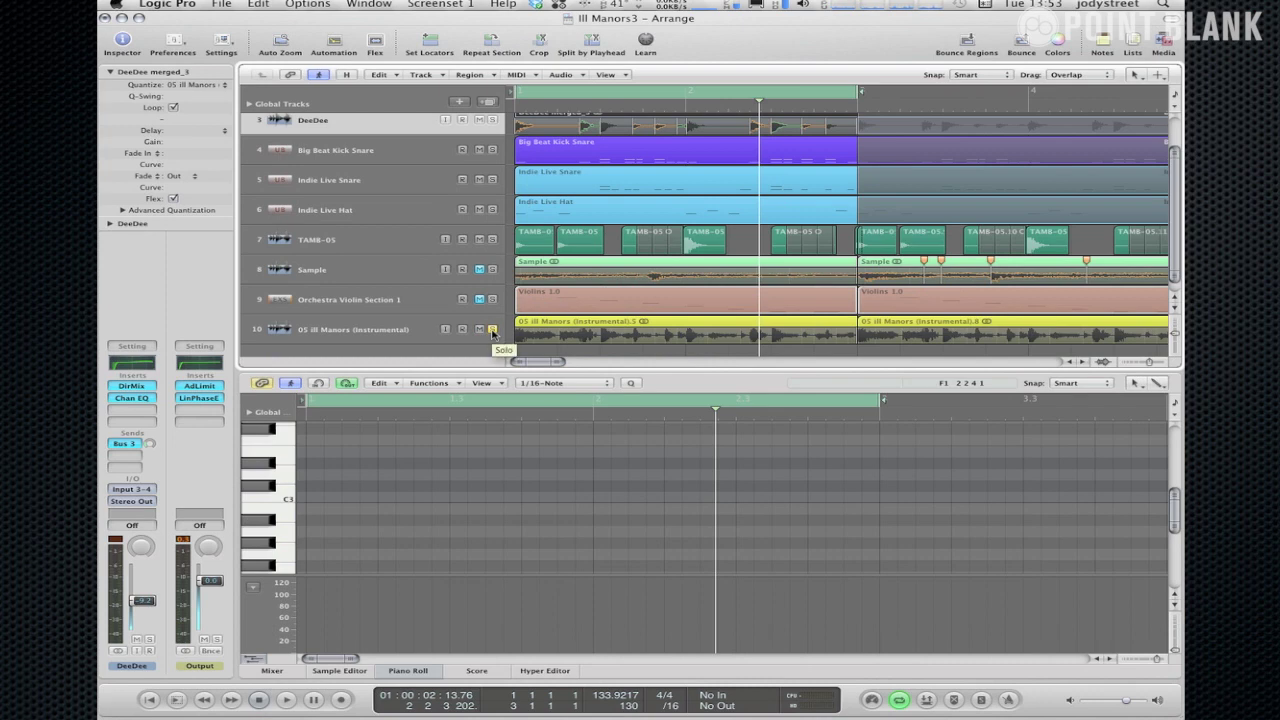
left_click(492, 329)
left_click(479, 329)
key("space")
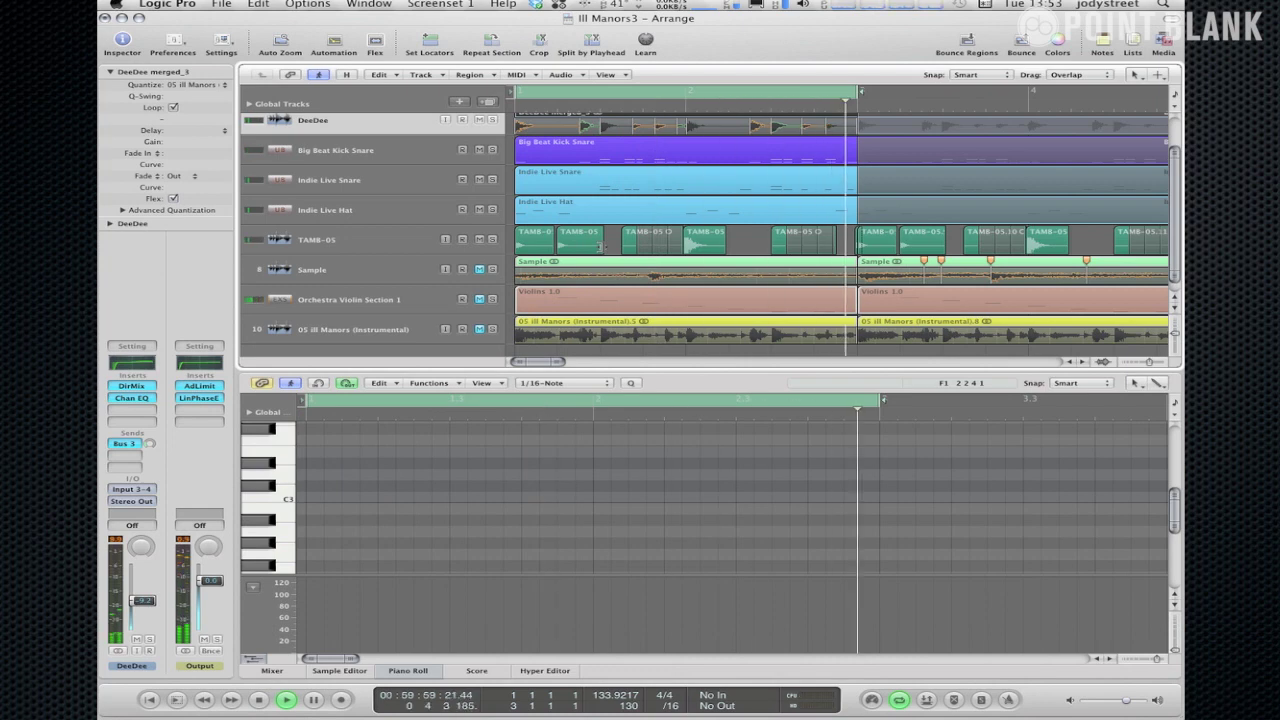
scroll(625, 205, "up", 2)
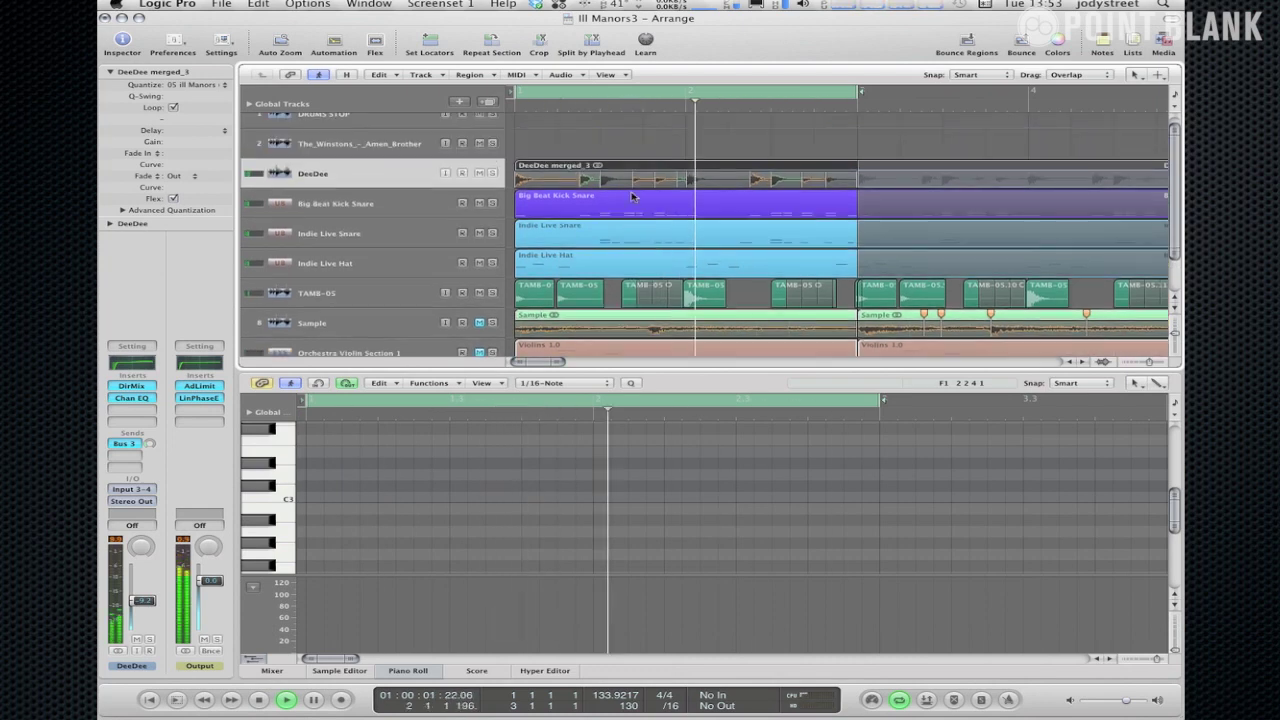
key("space")
left_click(492, 173)
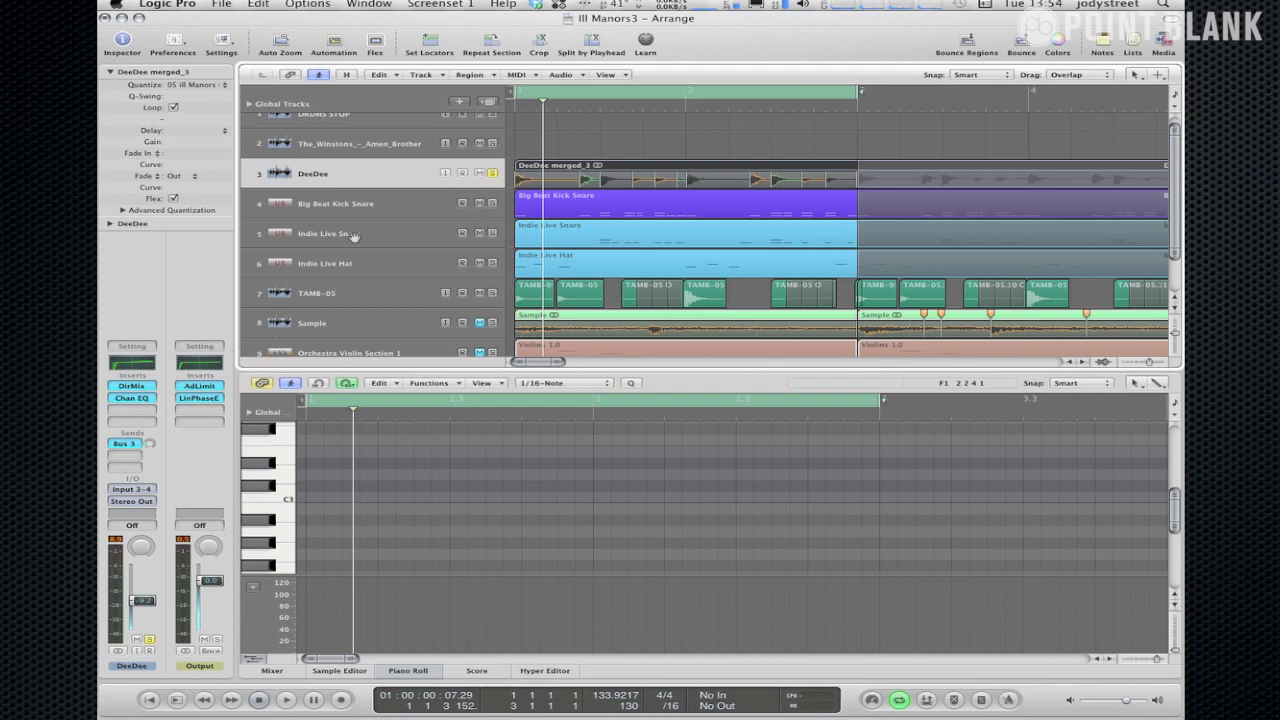
left_click(134, 386)
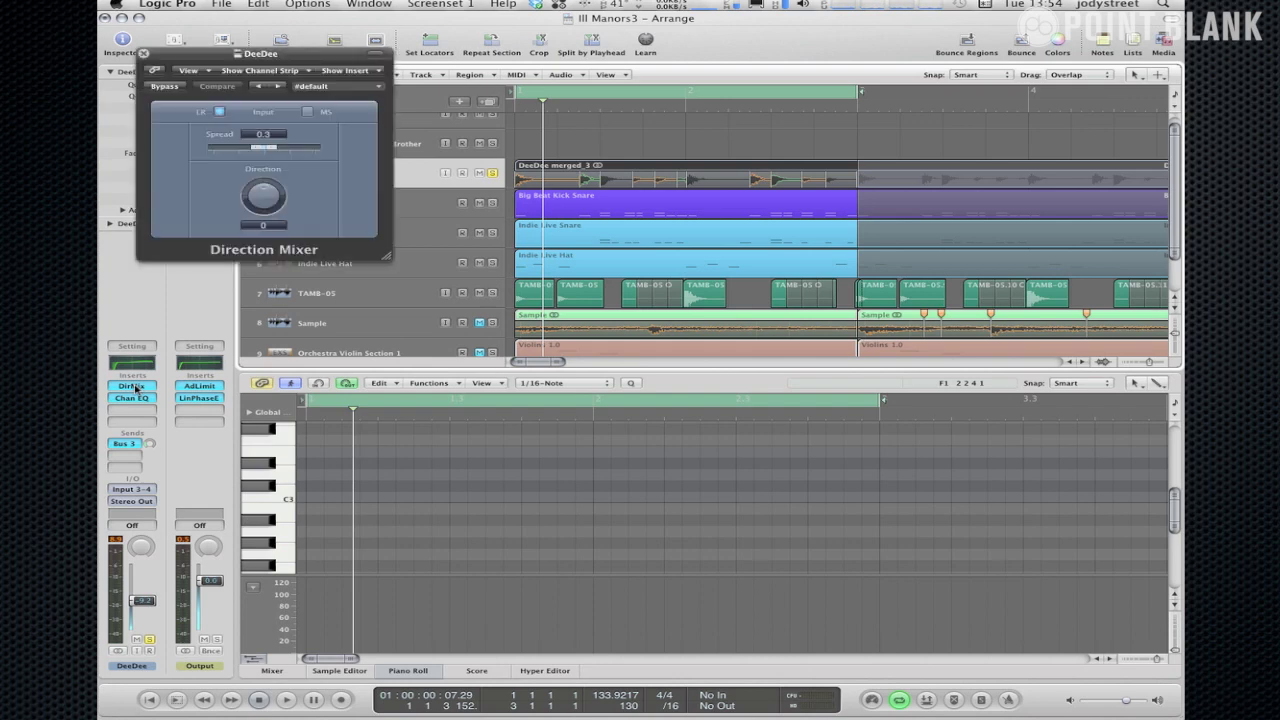
left_click(165, 86)
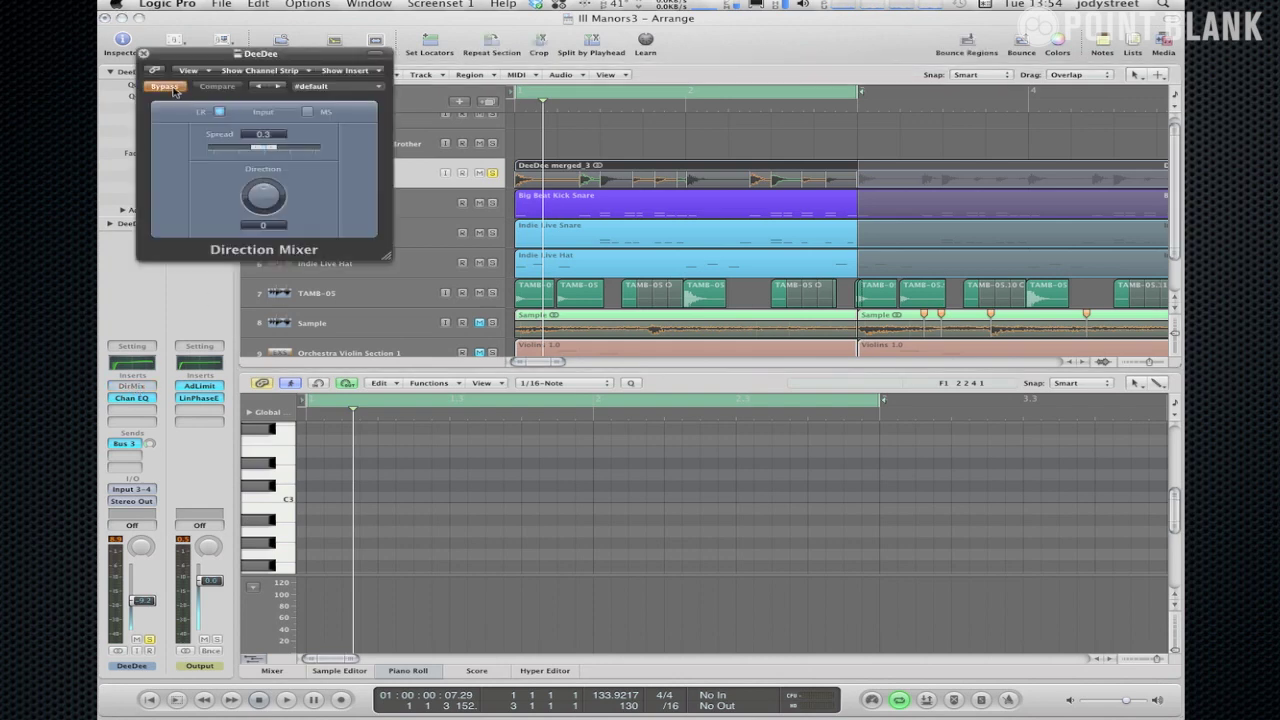
key("space")
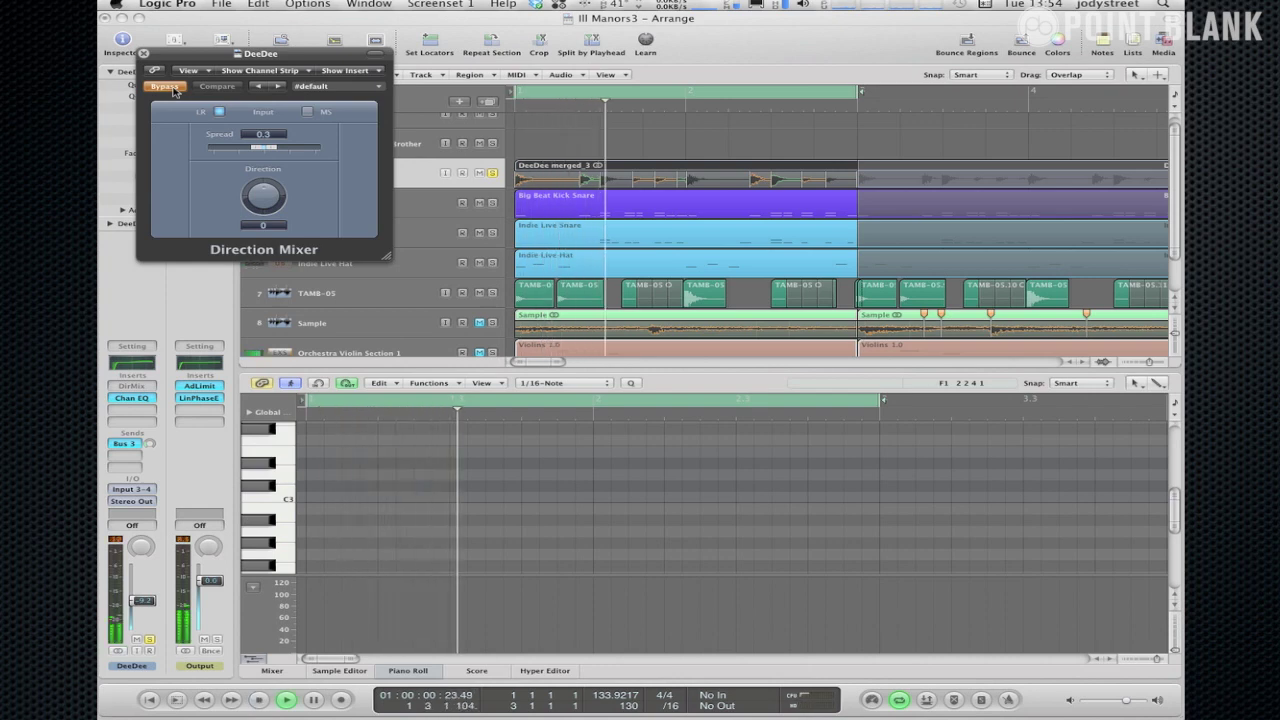
left_click(166, 87)
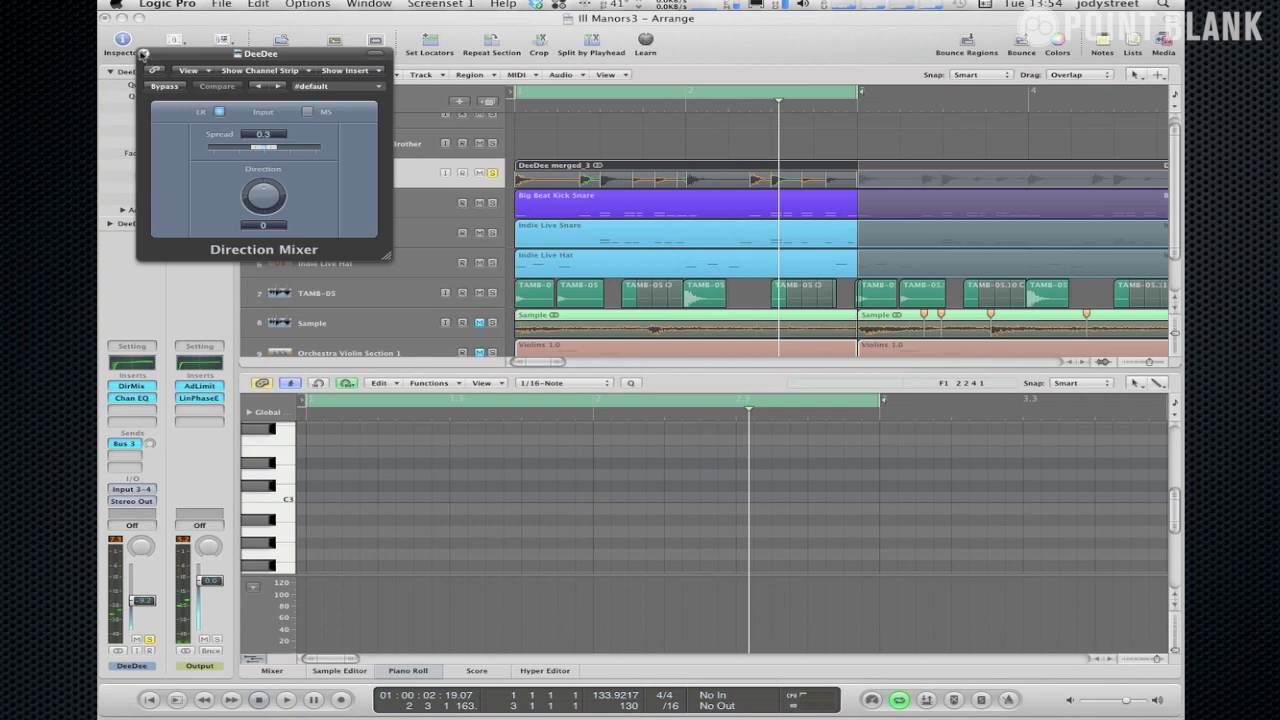
left_click(143, 53)
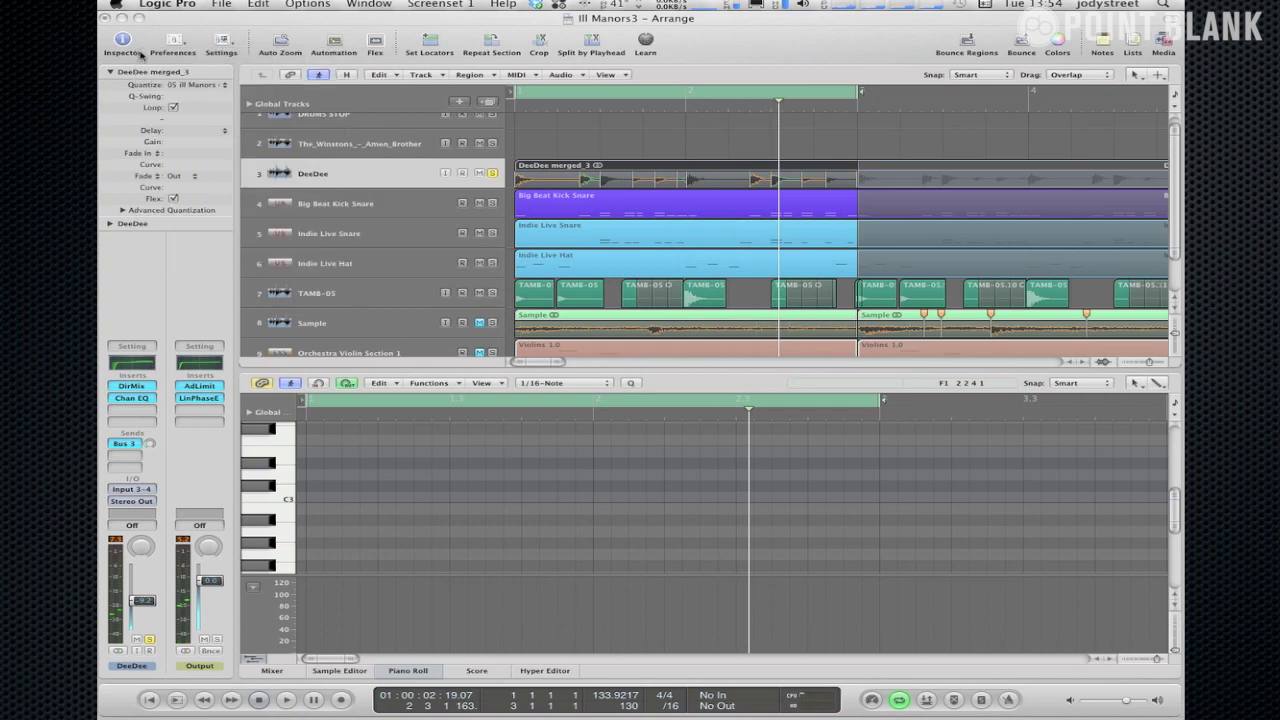
- Select Big Beat Kick Snare, unsolo DeeDee, and show the full Mixer below the arrangement
left_click(361, 205)
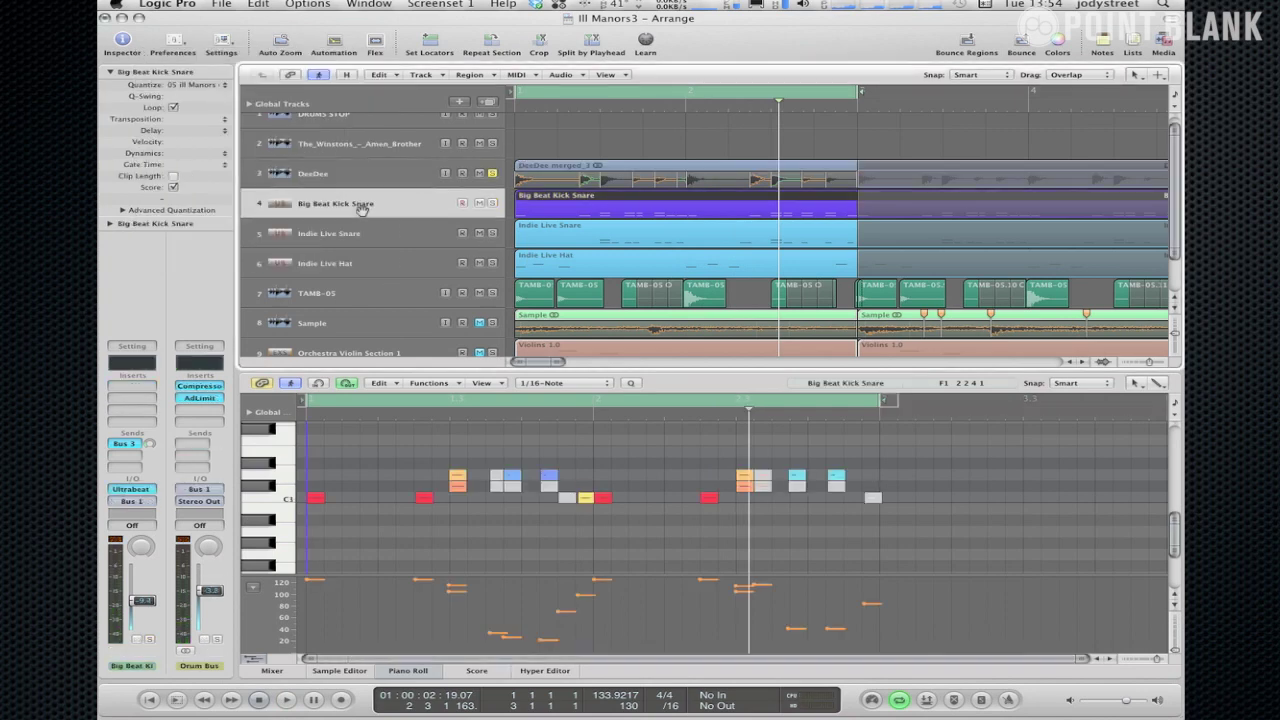
left_click(492, 174)
key("x")
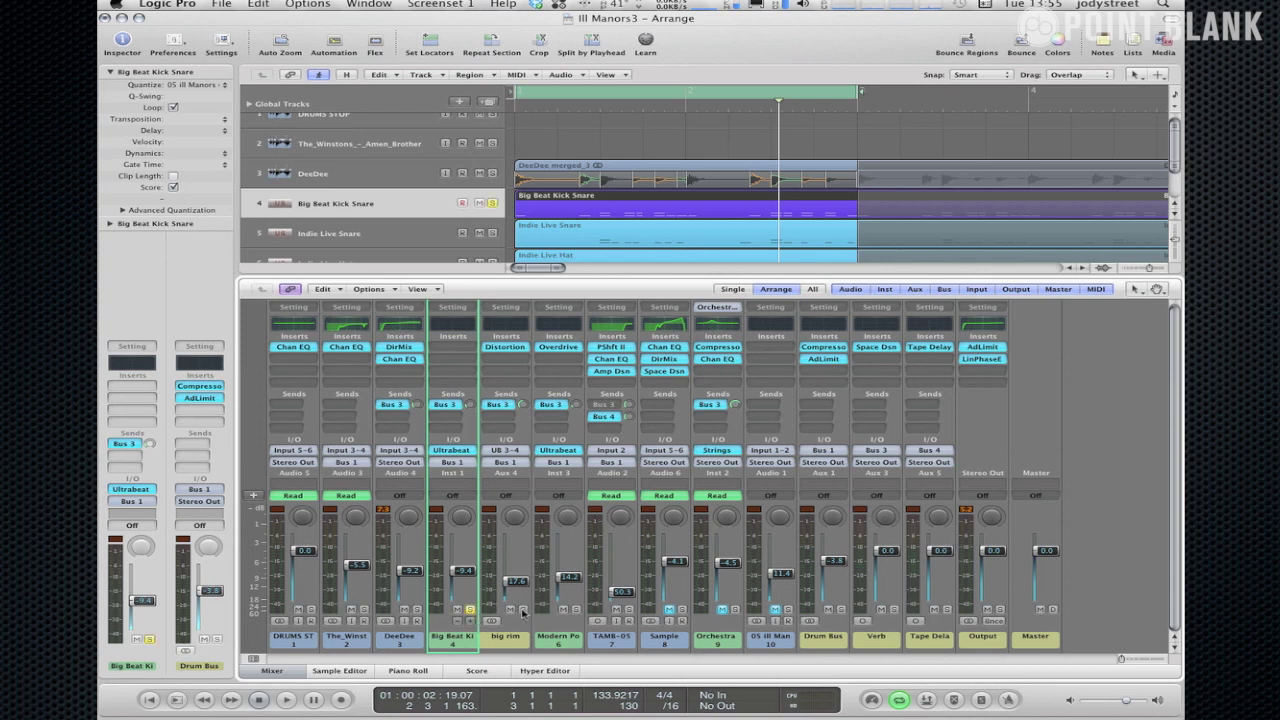
left_click(522, 609)
key("space")
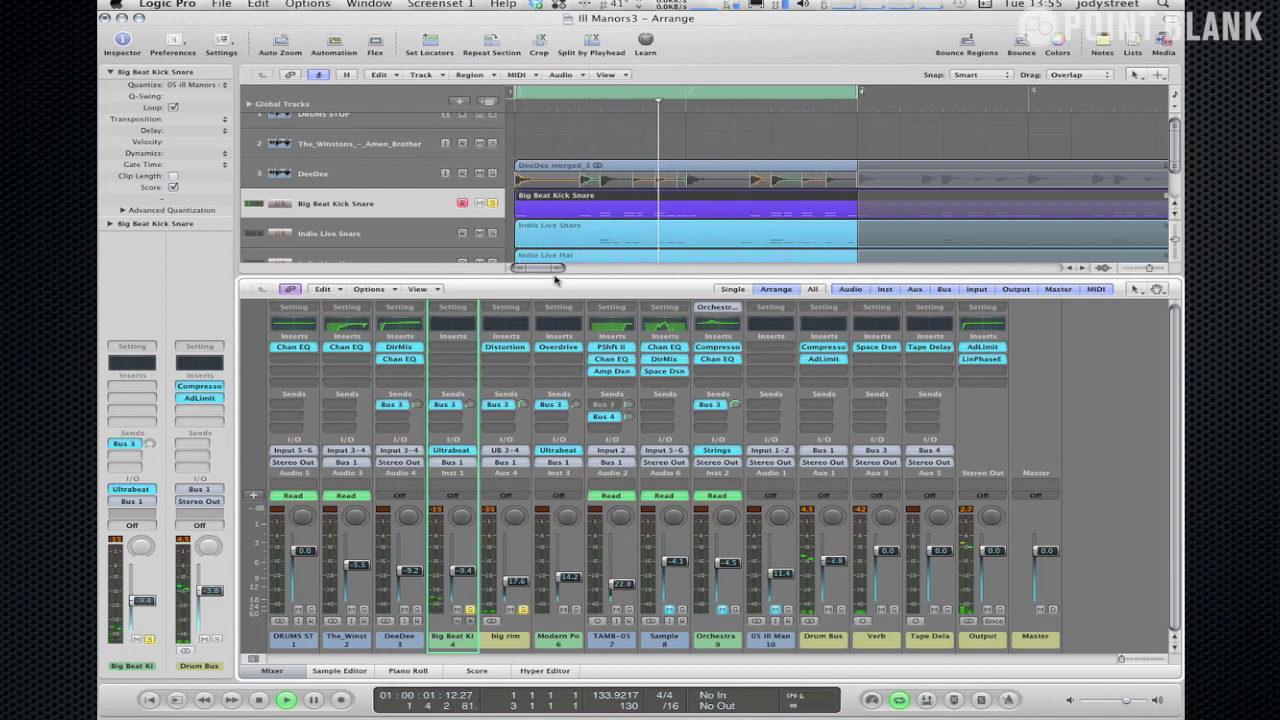
key("space")
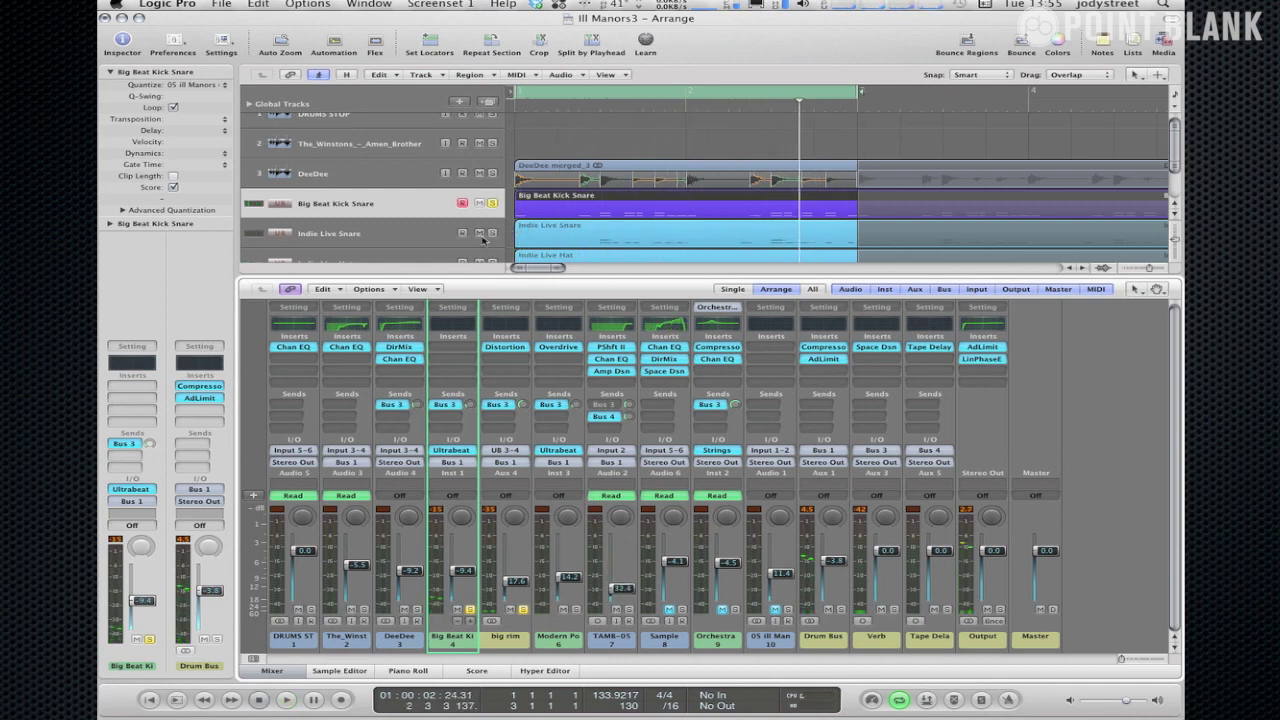
left_click(478, 240)
left_click(592, 222)
scroll(592, 222, "down", 1)
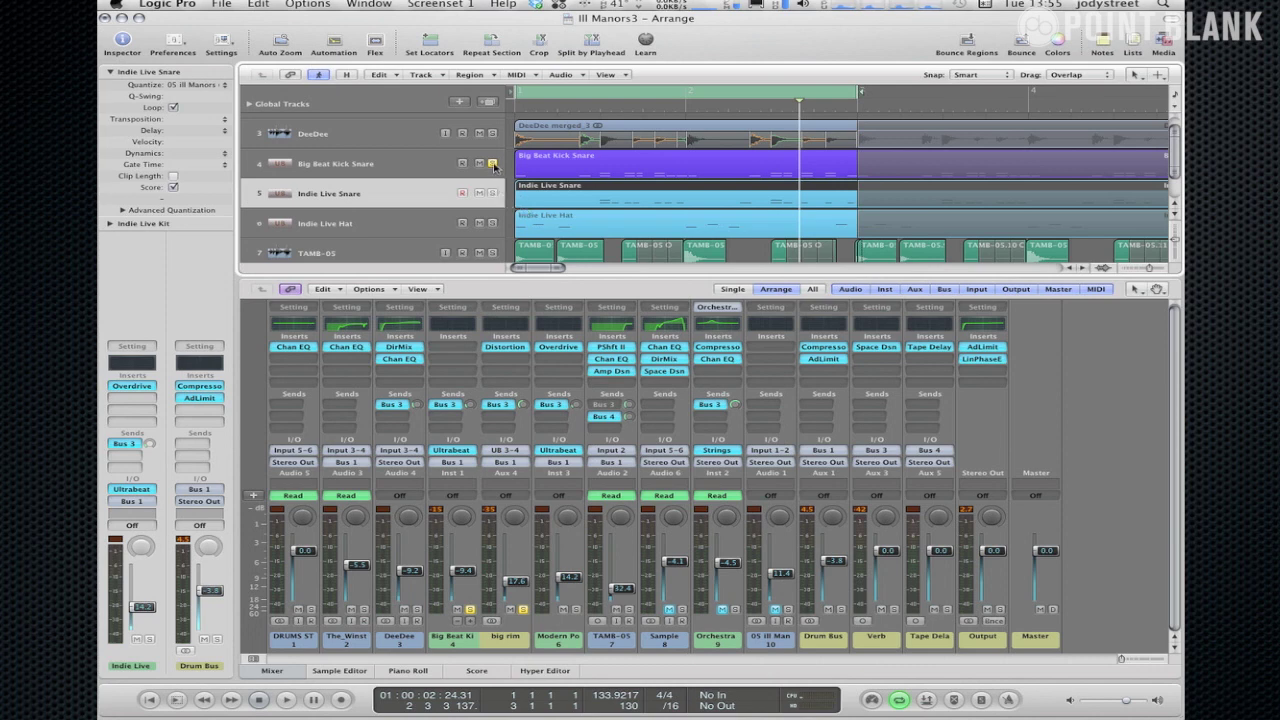
left_click(493, 164)
left_click(575, 608)
key("space")
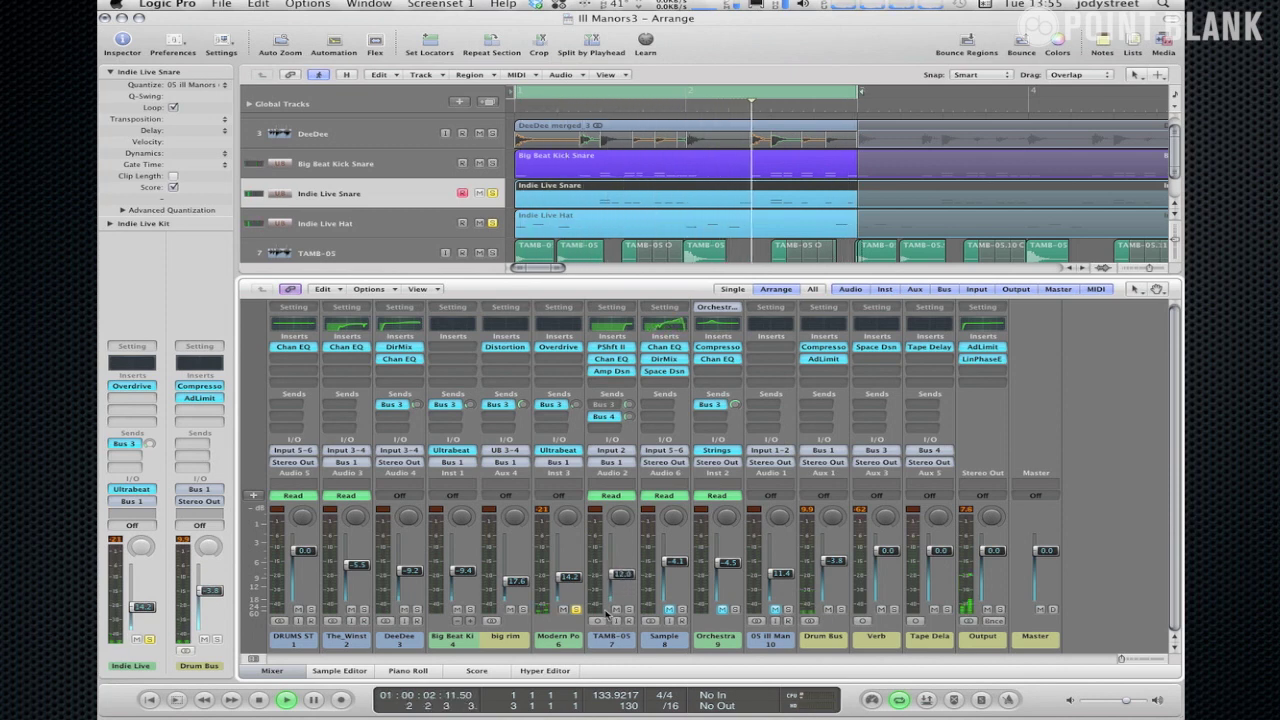
key("space")
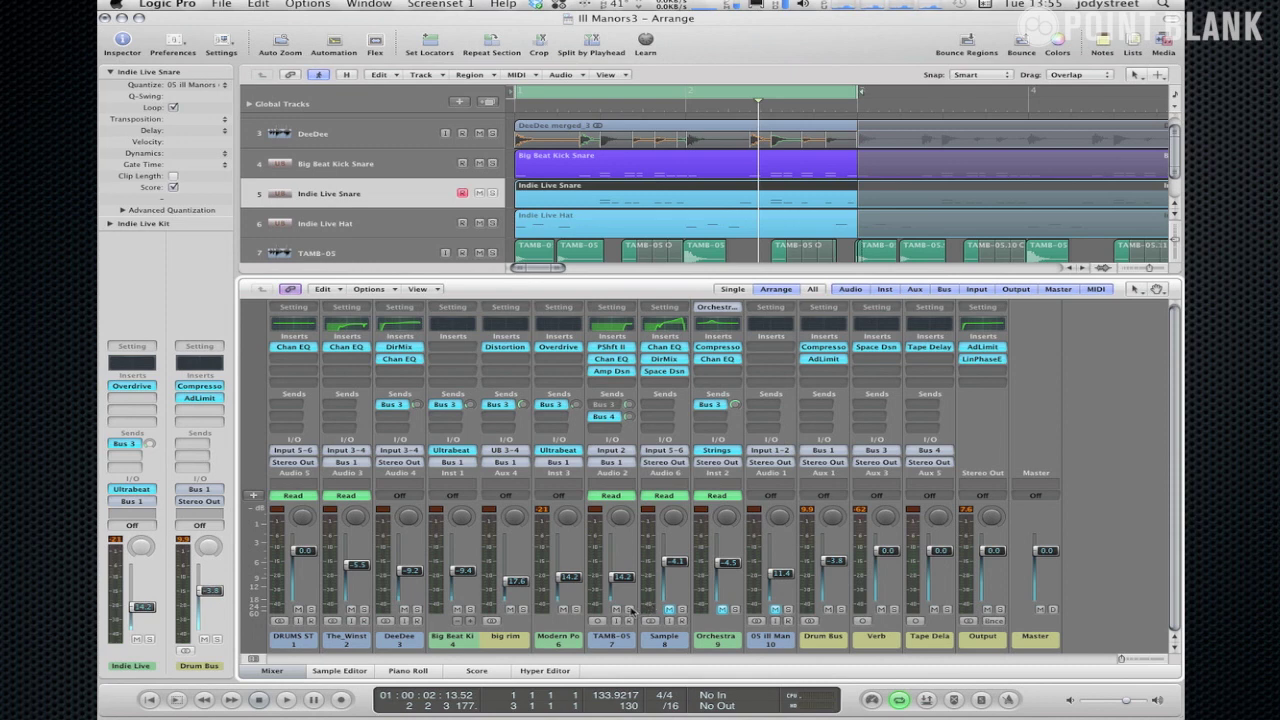
key("space")
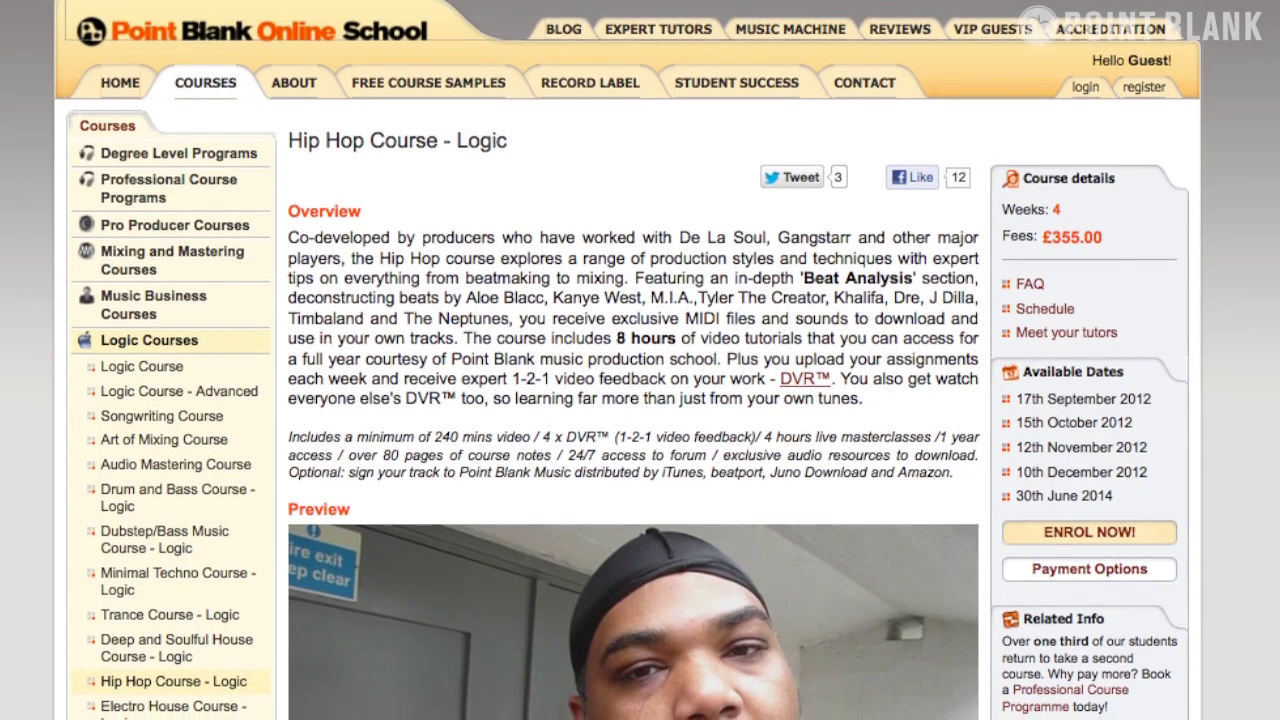
- Scroll the Hip Hop Course - Logic page down to its preview video and Content section
scroll(640, 400, "down", 4)
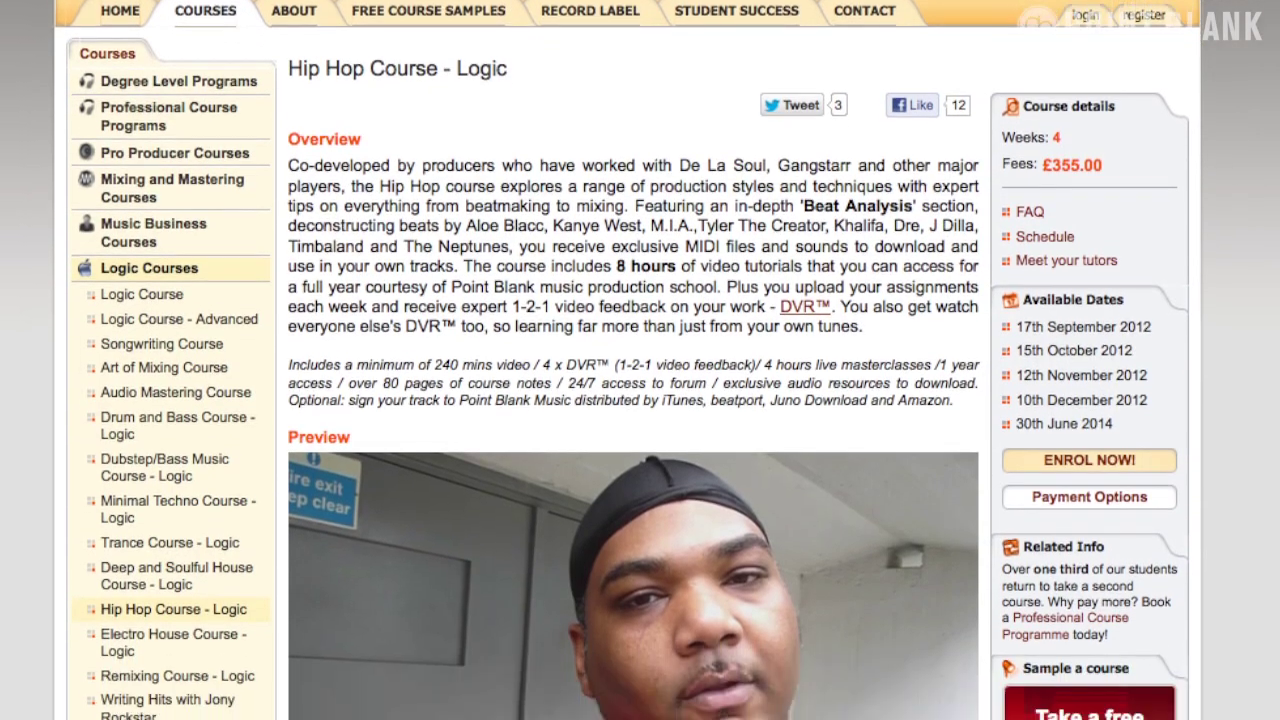
scroll(640, 400, "down", 5)
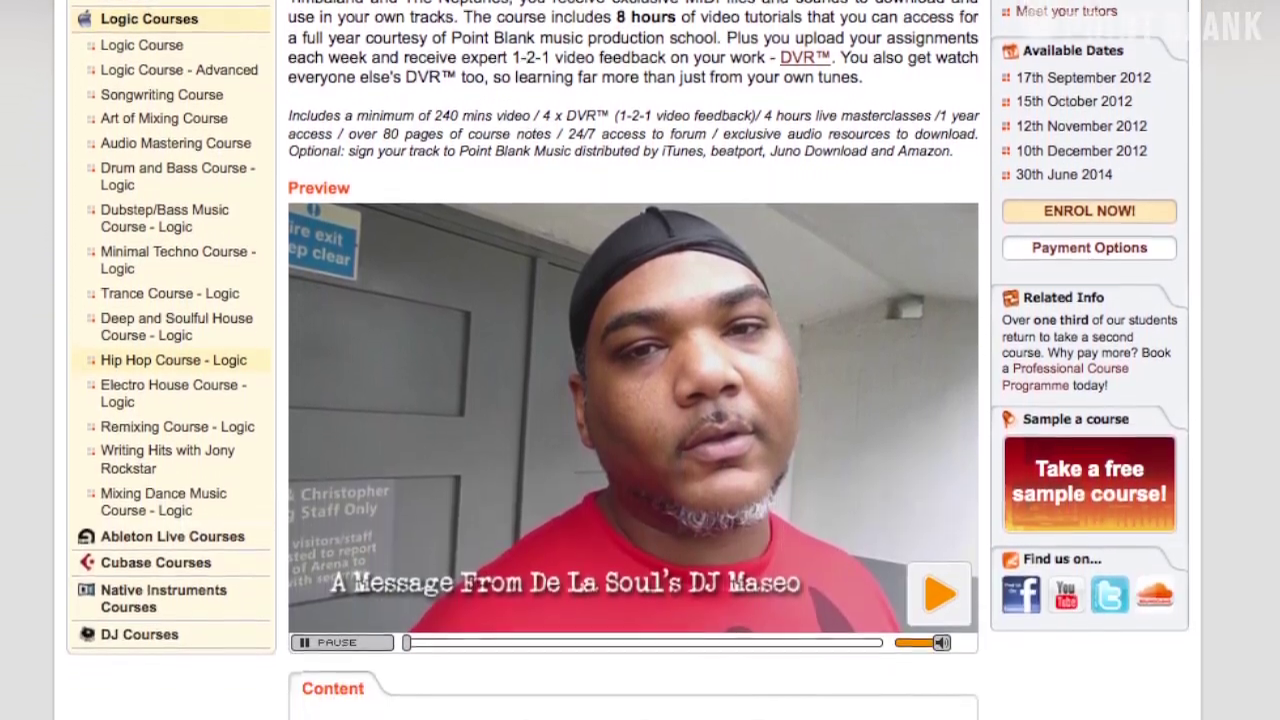
scroll(640, 400, "down", 2)
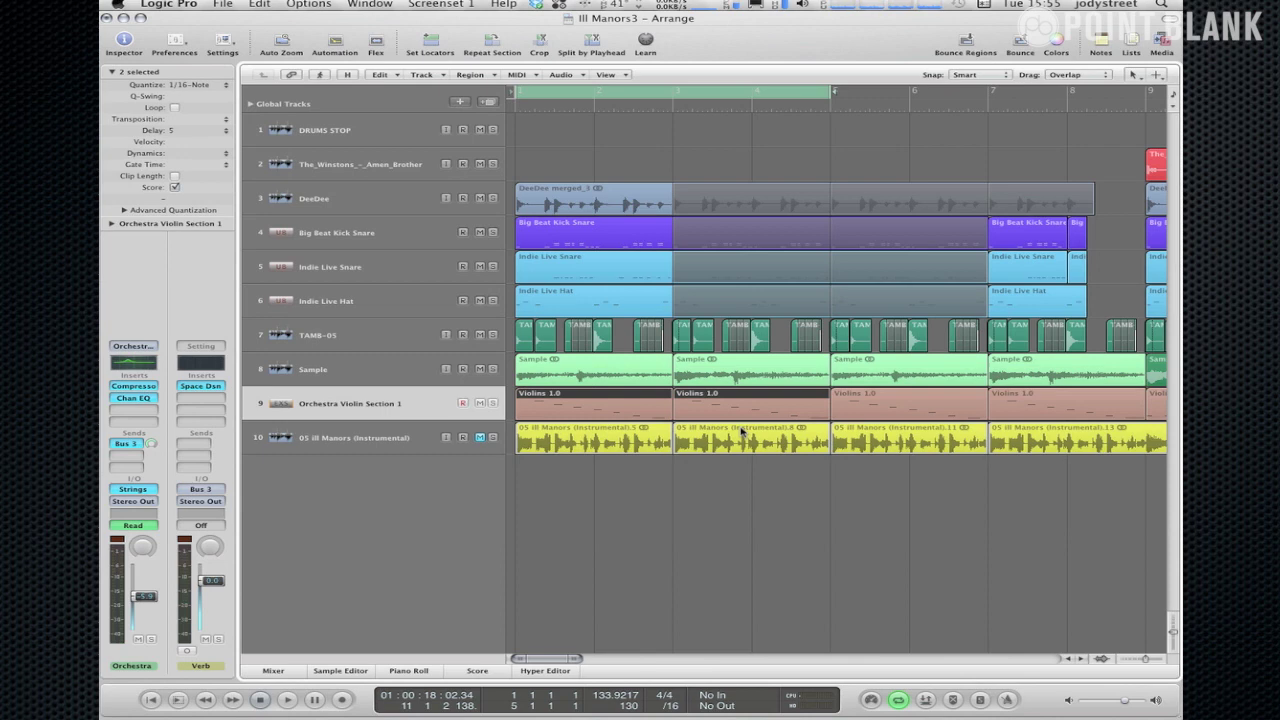
- Open the Sample track's Channel EQ, show automation lanes, bypass the EQ and play the unfiltered sample
left_click(385, 378)
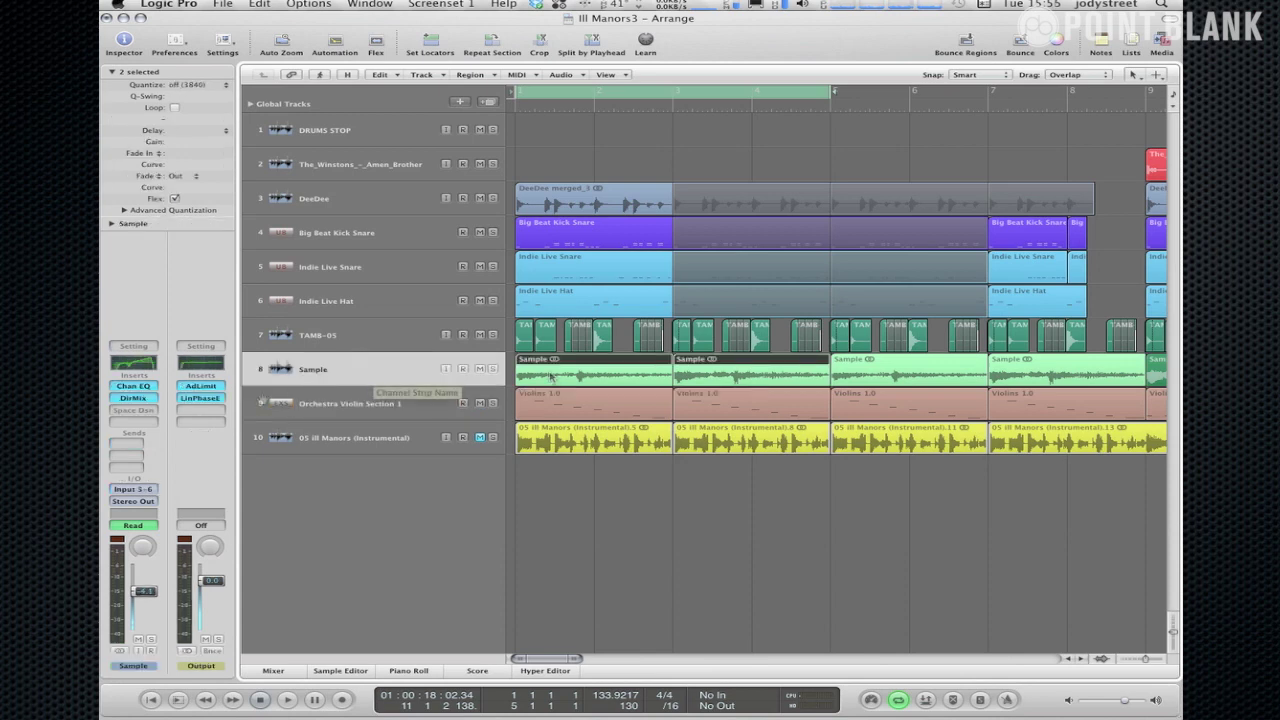
left_click(134, 386)
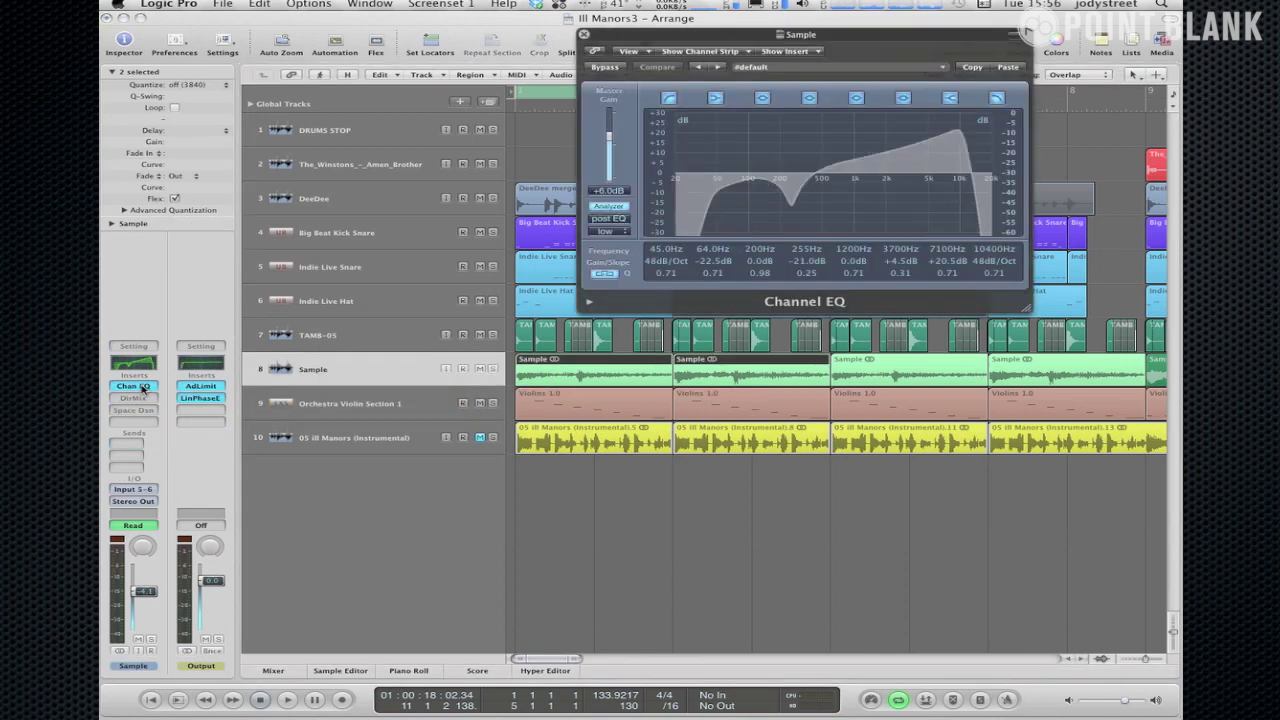
left_click_drag(746, 88, 288, 48)
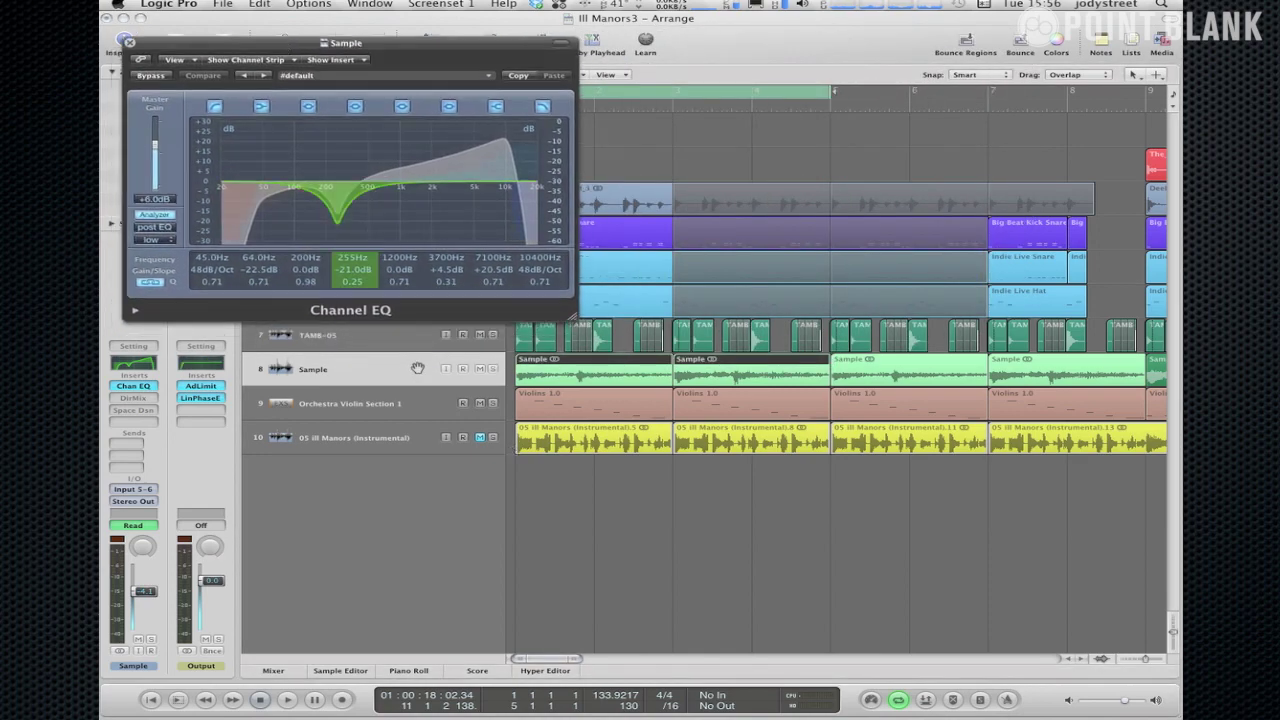
key("a")
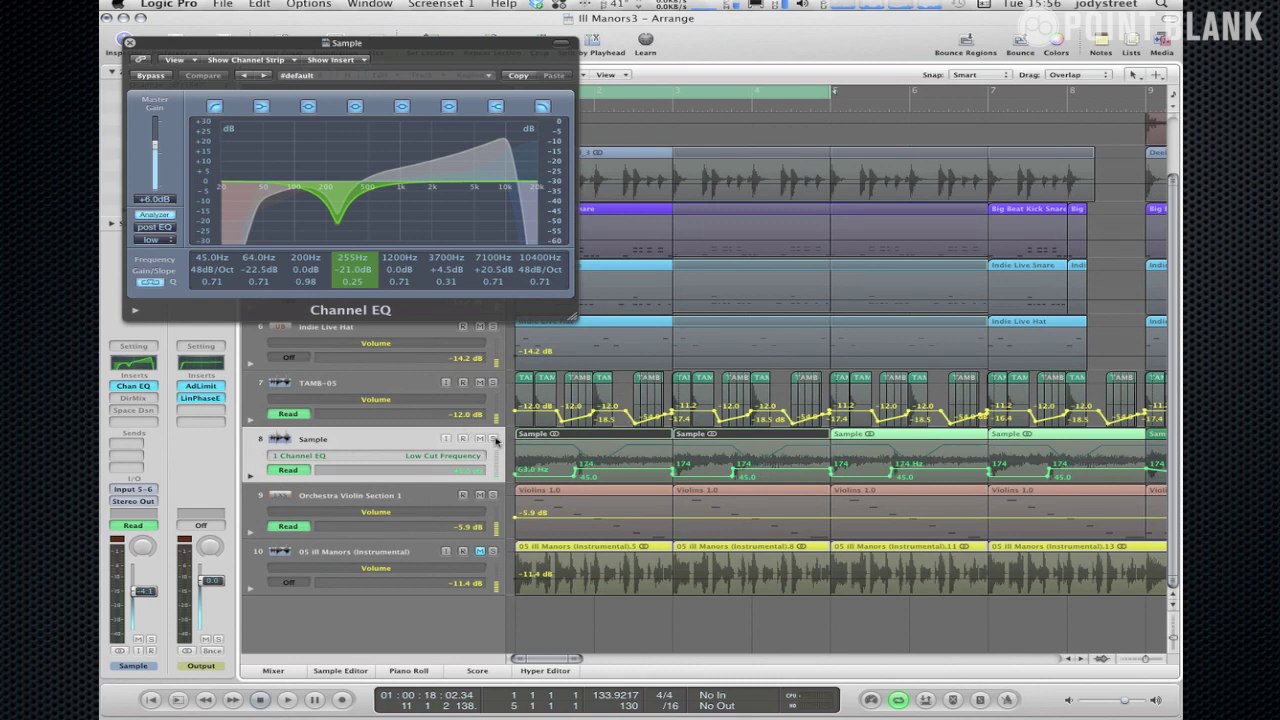
left_click(135, 386, "alt")
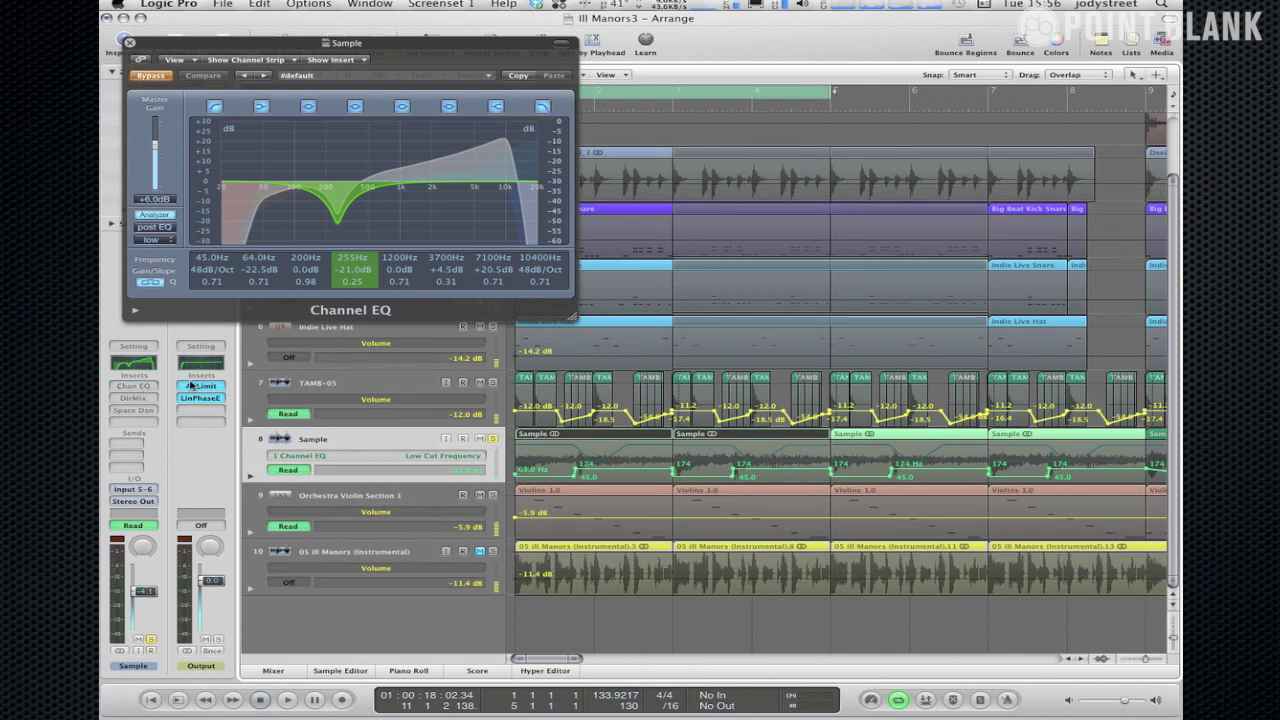
key("space")
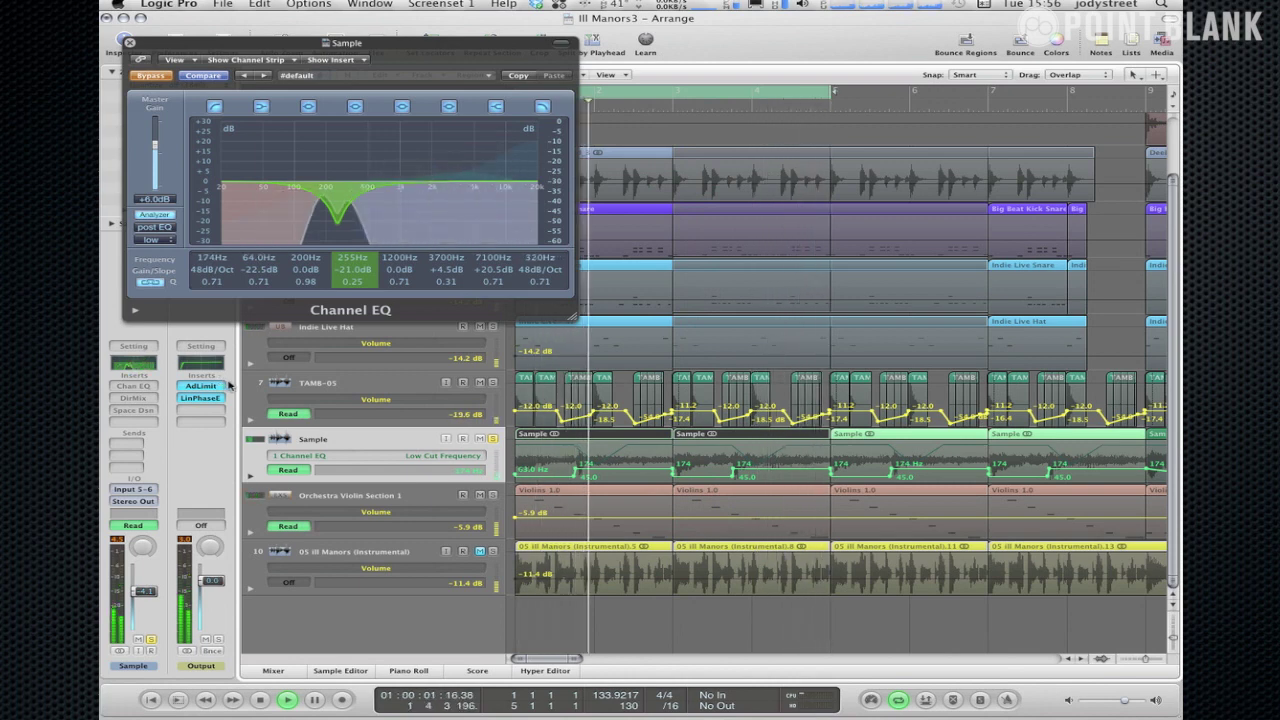
- Re-enable the Sample Channel EQ with low cut on and high cut active at 10400 Hz, close it, stop playback
left_click(150, 76)
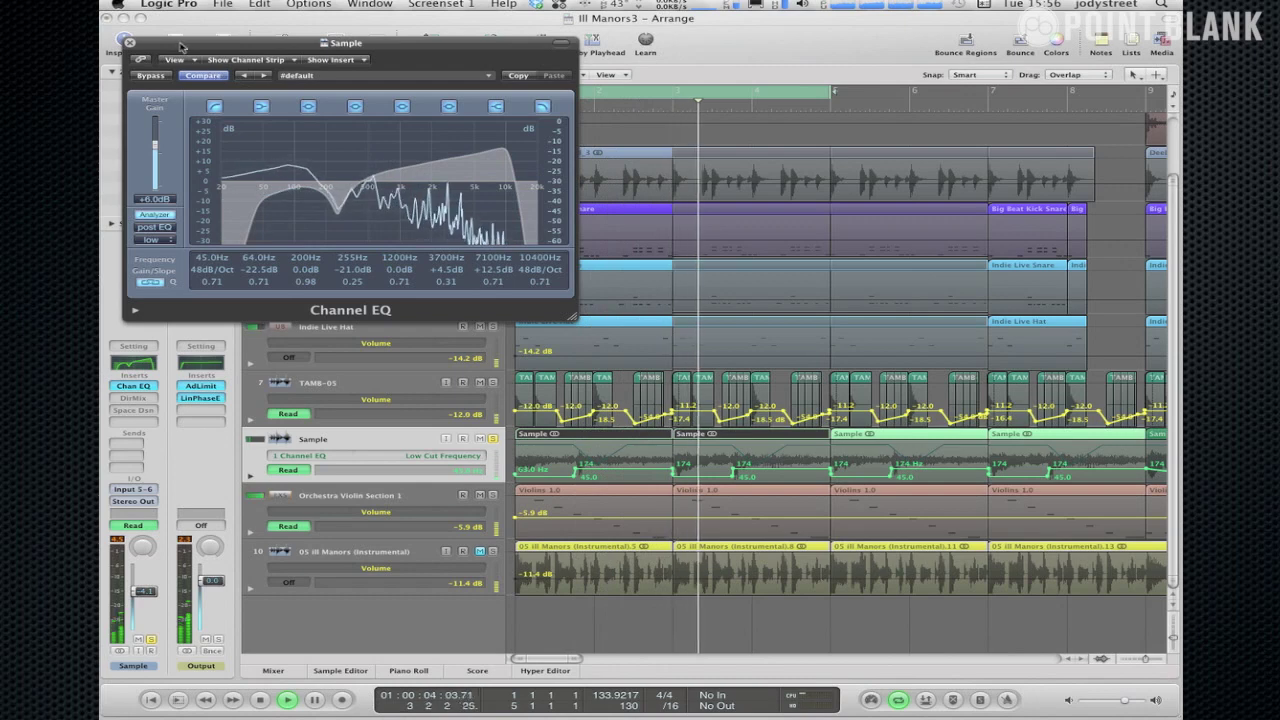
left_click_drag(181, 44, 550, 63)
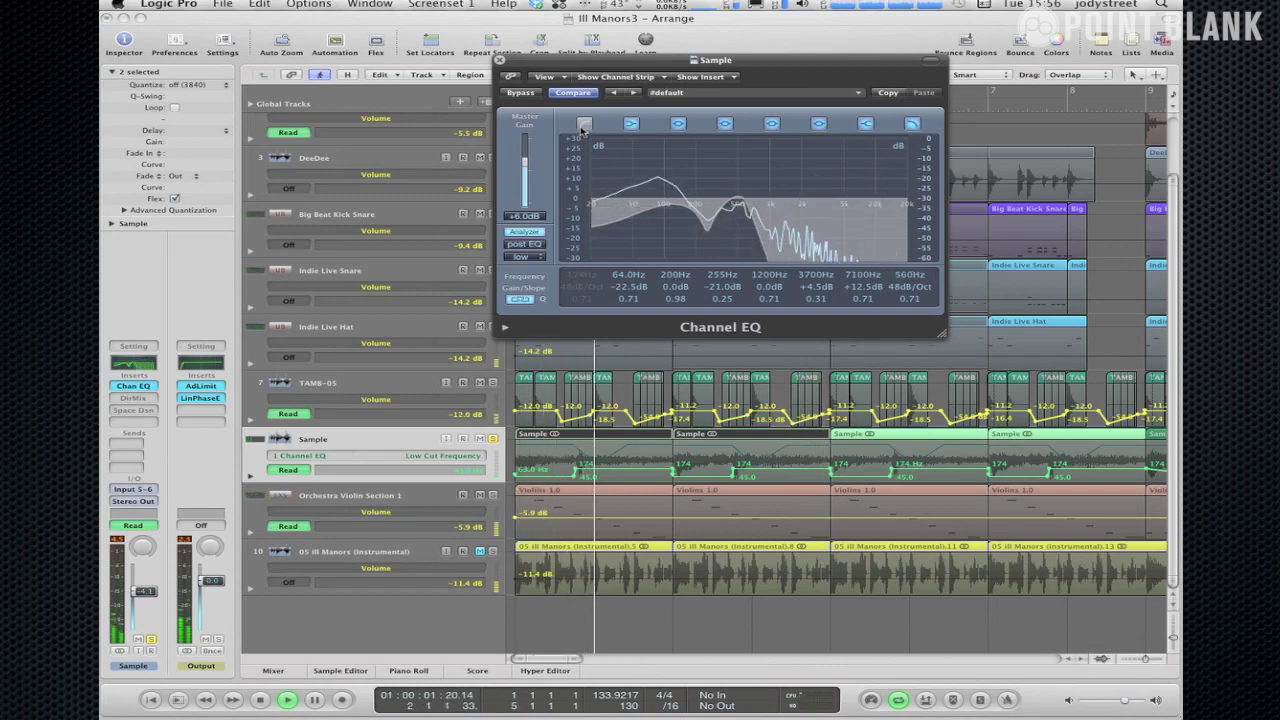
left_click(585, 124)
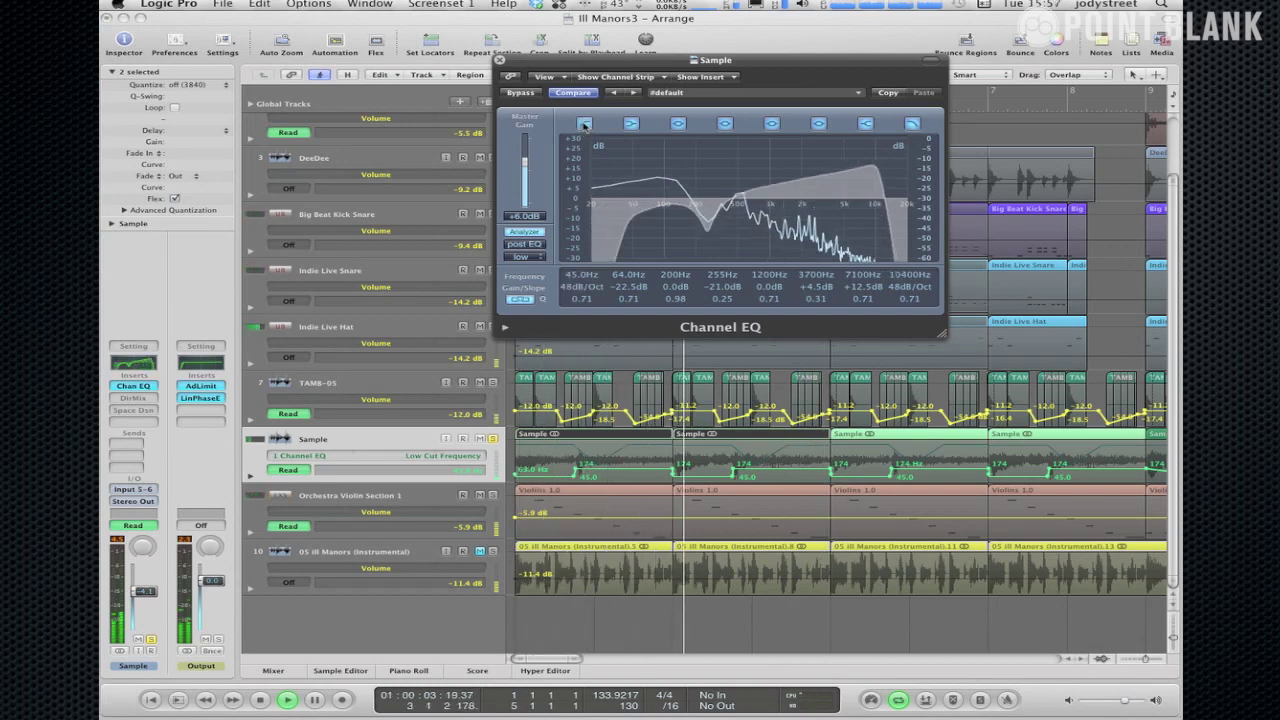
left_click(913, 124)
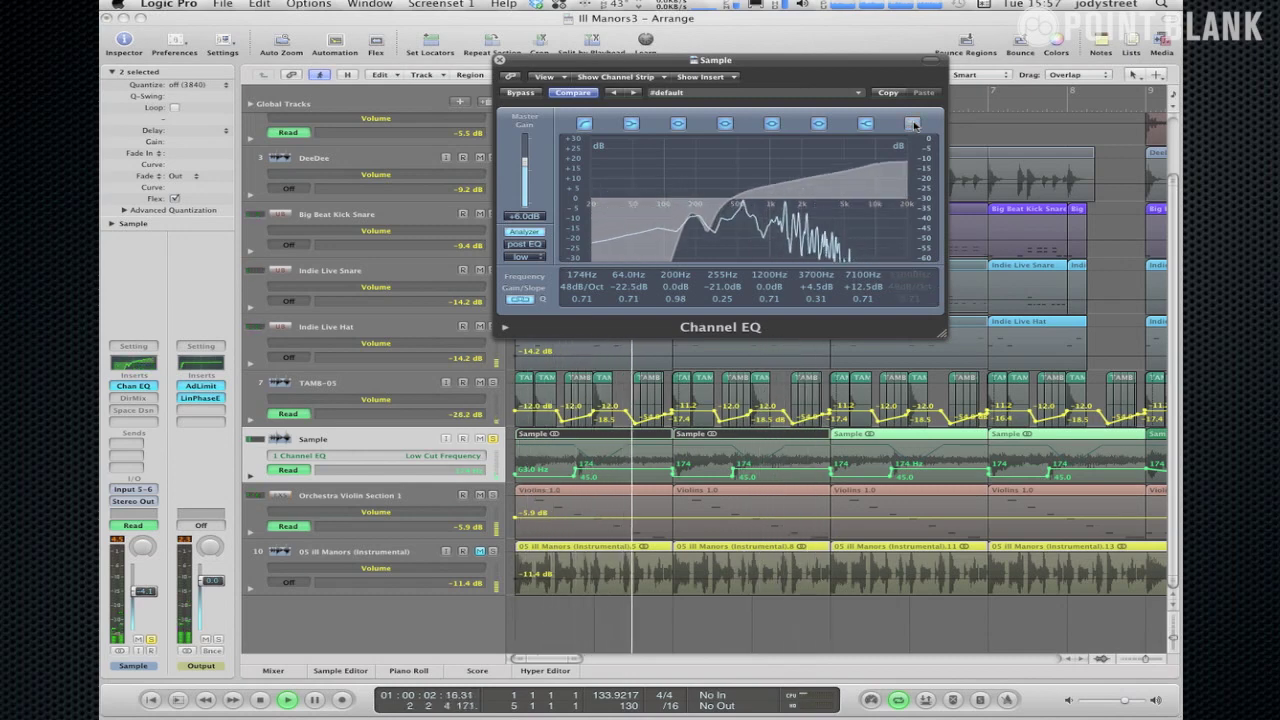
left_click(913, 124)
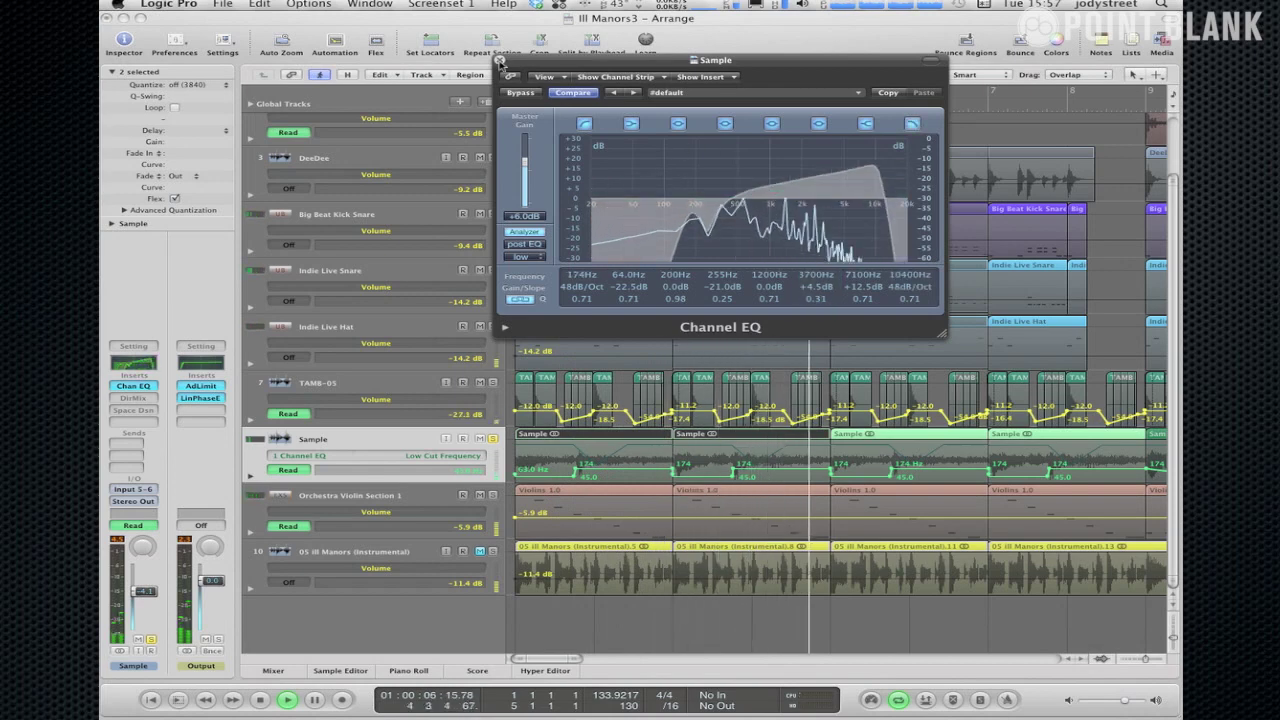
left_click(499, 61)
key("space")
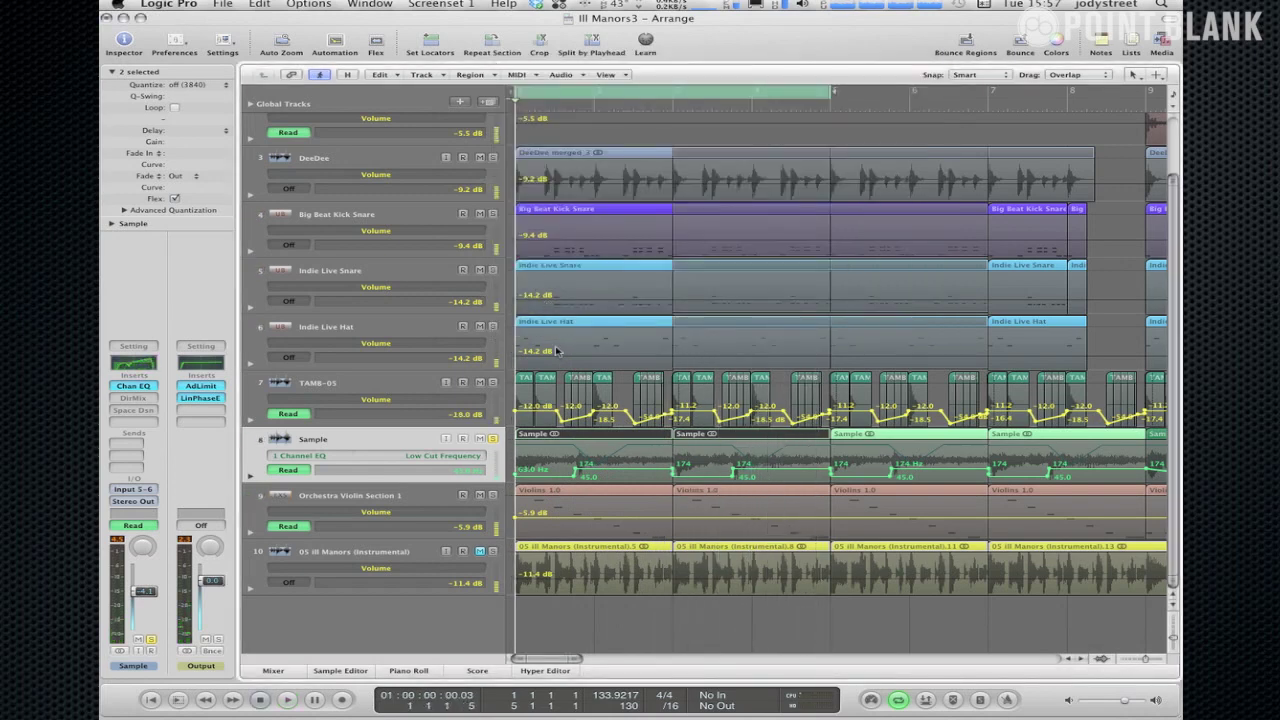
- Compare the Sample track's Direction Mixer (spread 0.6) bypassed and active during playback, then open Space Designer
left_click(131, 398)
left_click_drag(622, 318, 250, 135)
key("space")
left_click(199, 162)
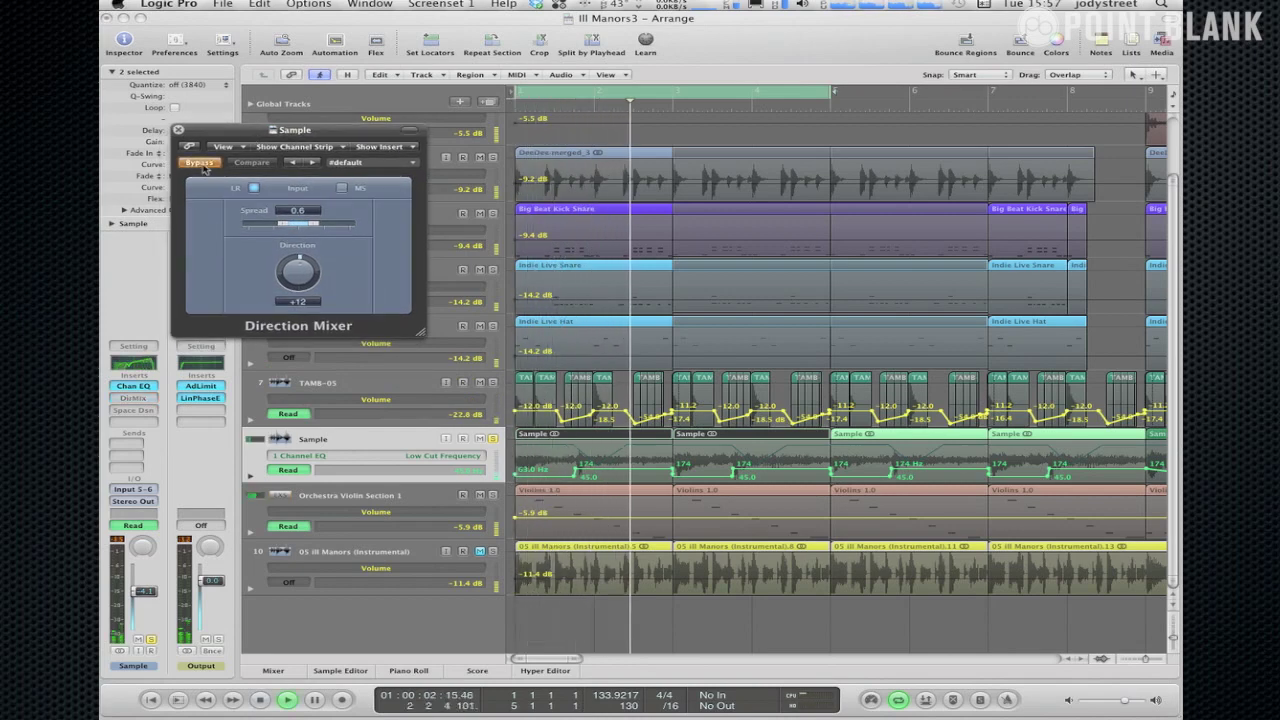
left_click(203, 167)
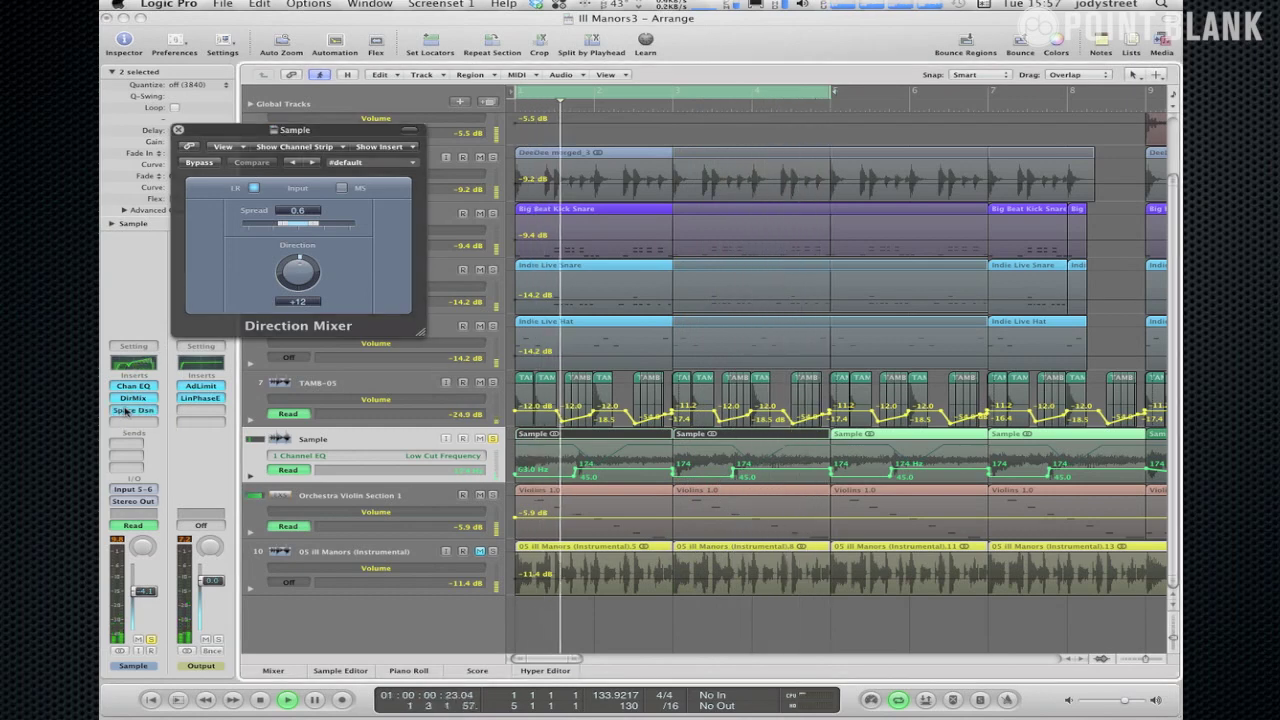
left_click(123, 411)
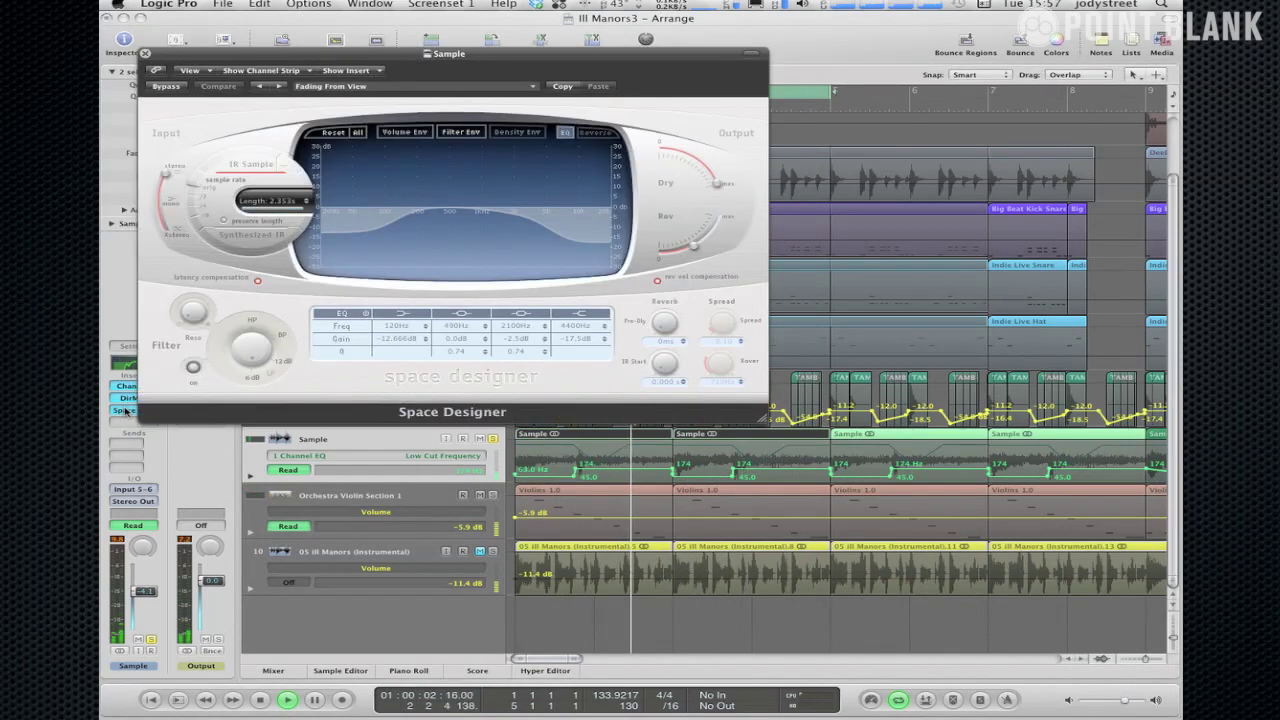
- Enable the EQ in the Sample track's Space Designer, keeping Fading From View, and close the plug-in
left_click(333, 86)
mouse_move(393, 243)
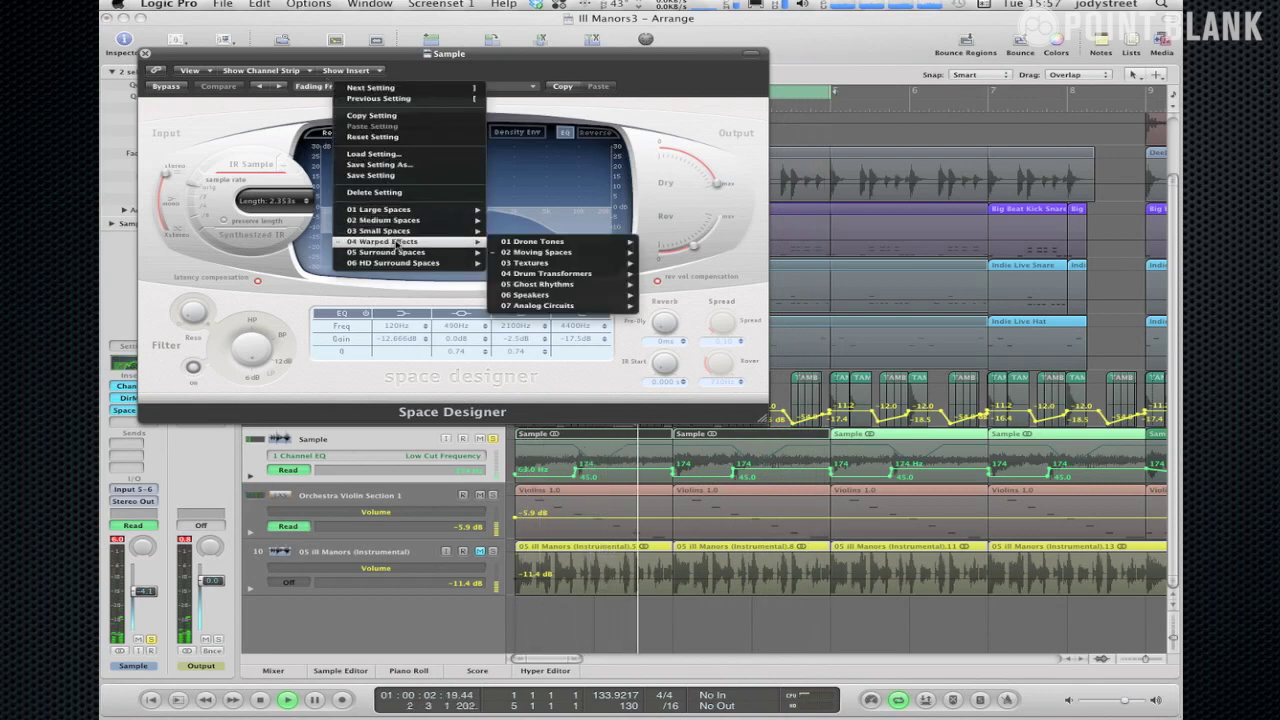
mouse_move(540, 254)
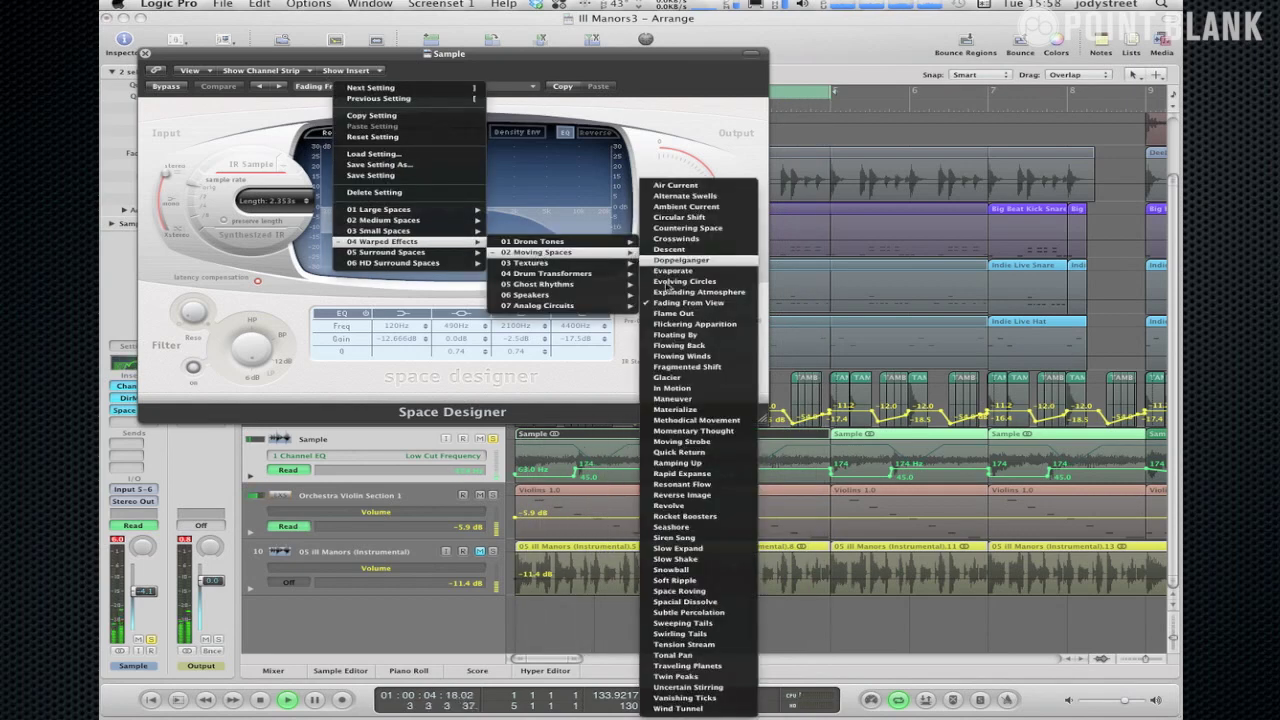
left_click(536, 146)
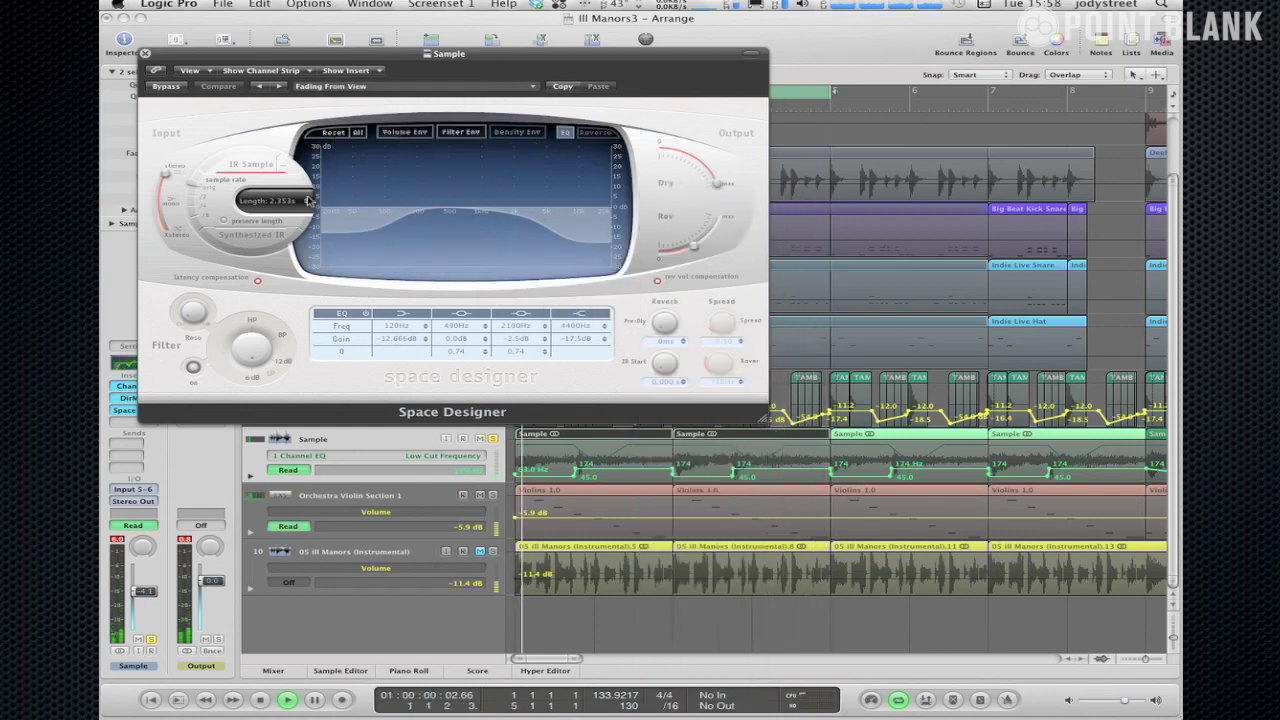
left_click(566, 132)
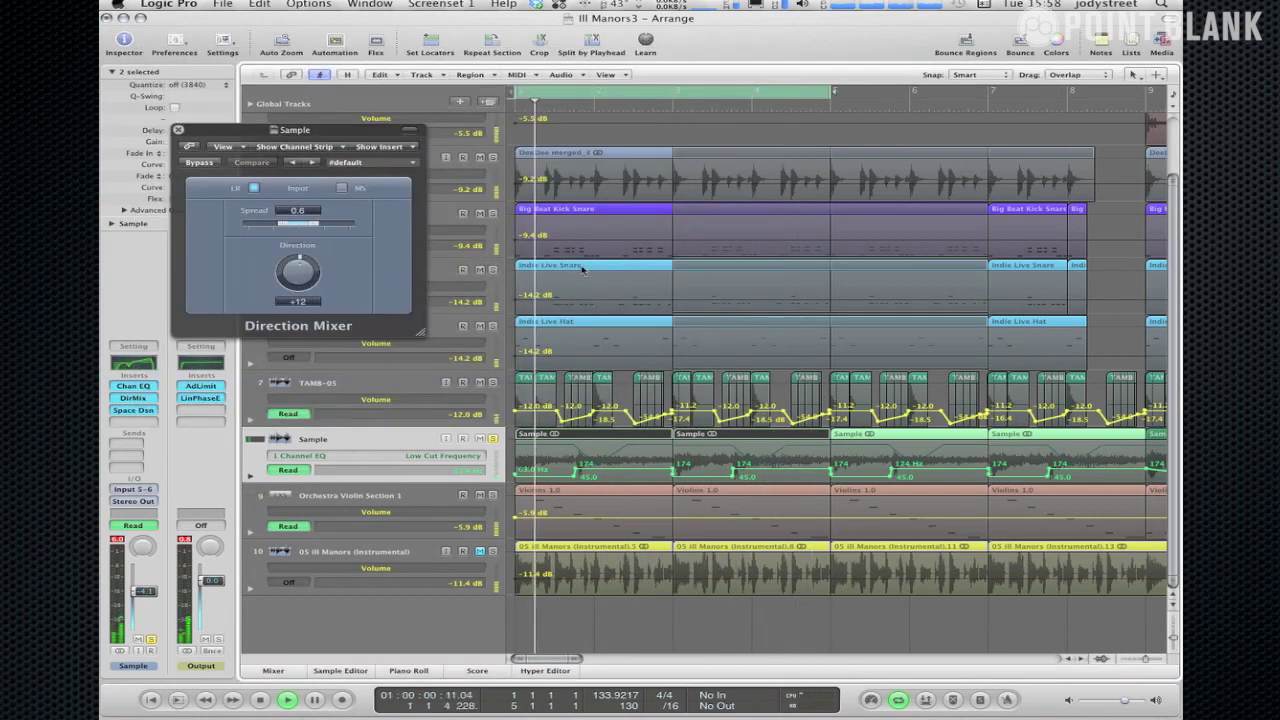
left_click(178, 131)
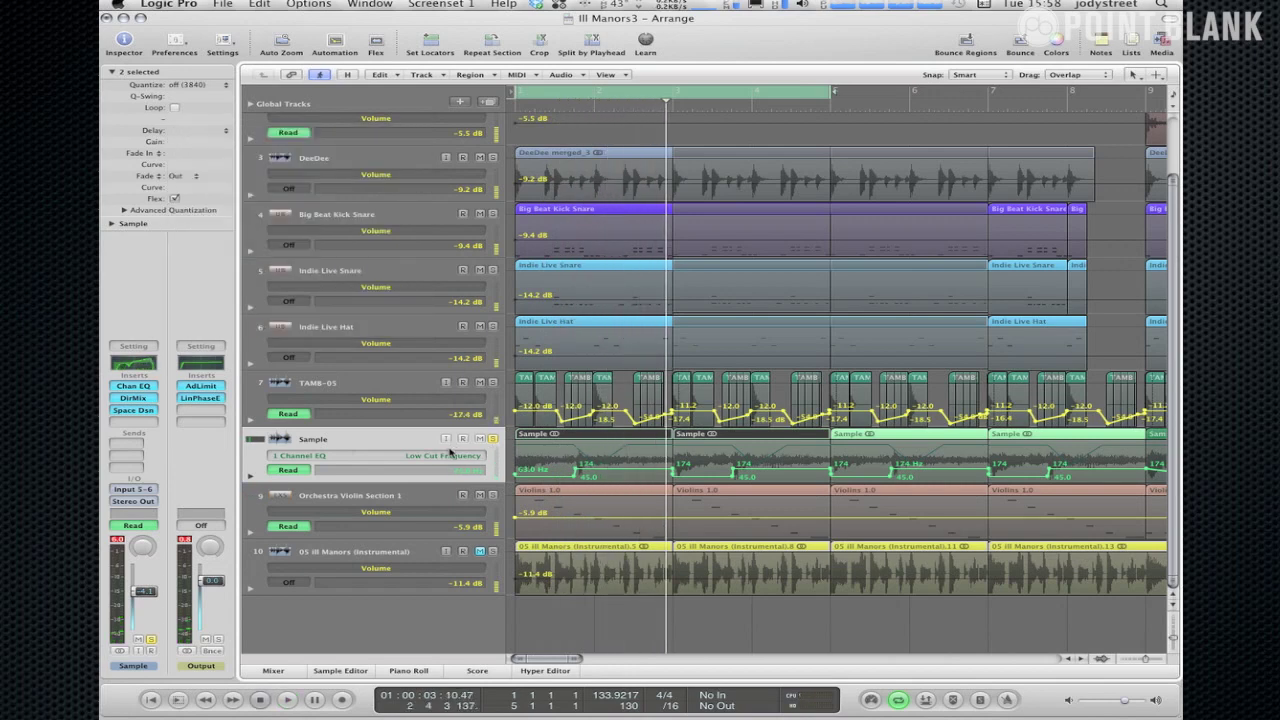
- Solo Orchestra Violin Section 1, play from bar 1, and switch cycle playback off
left_click(431, 495)
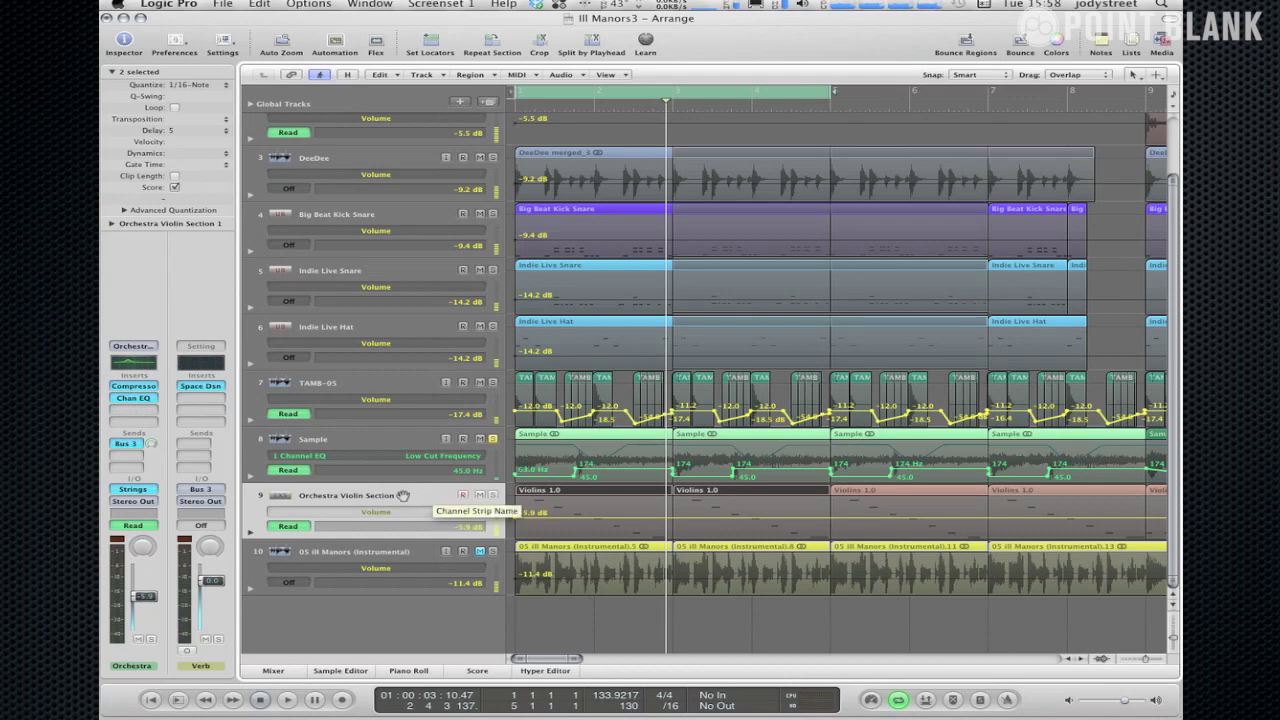
left_click(490, 495)
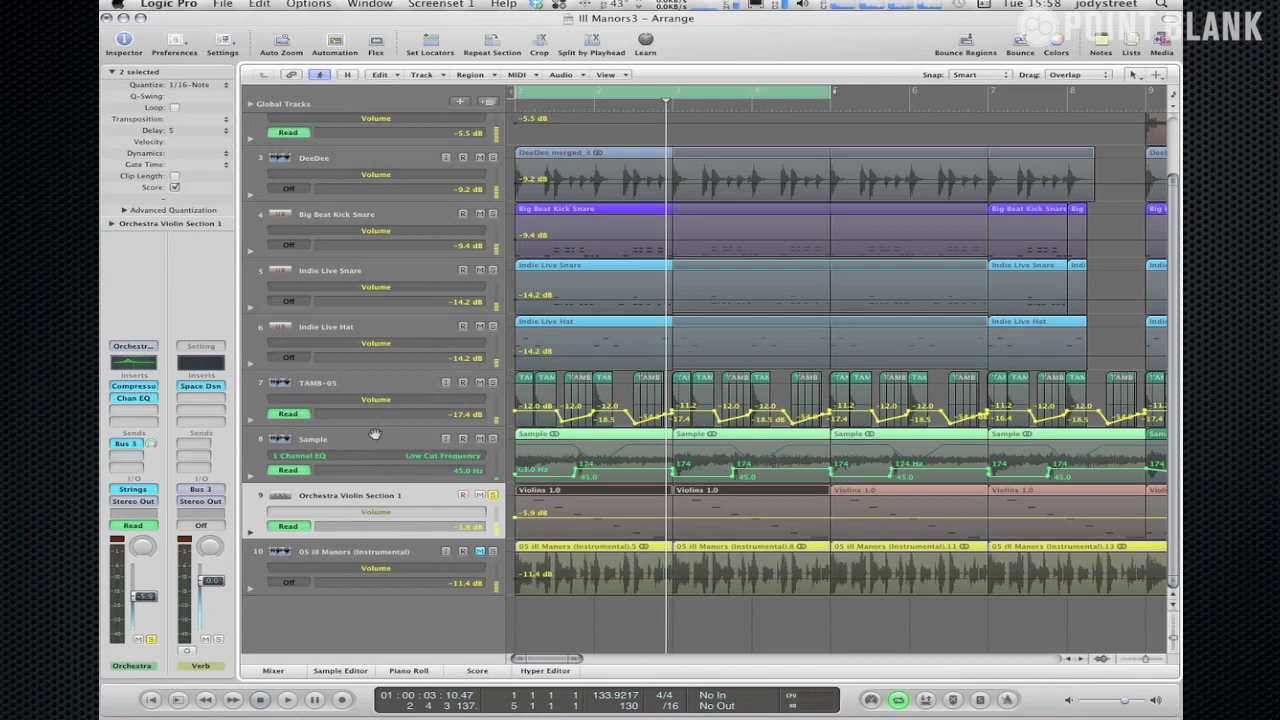
key("space")
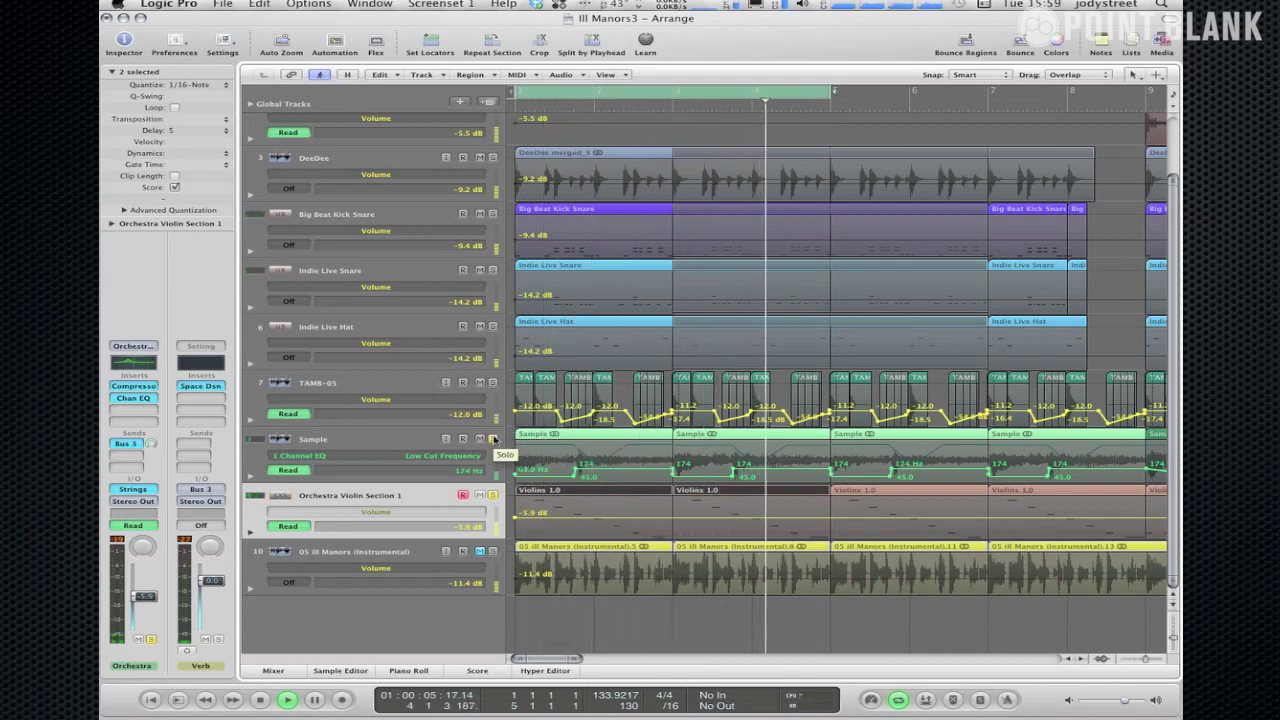
left_click(798, 91)
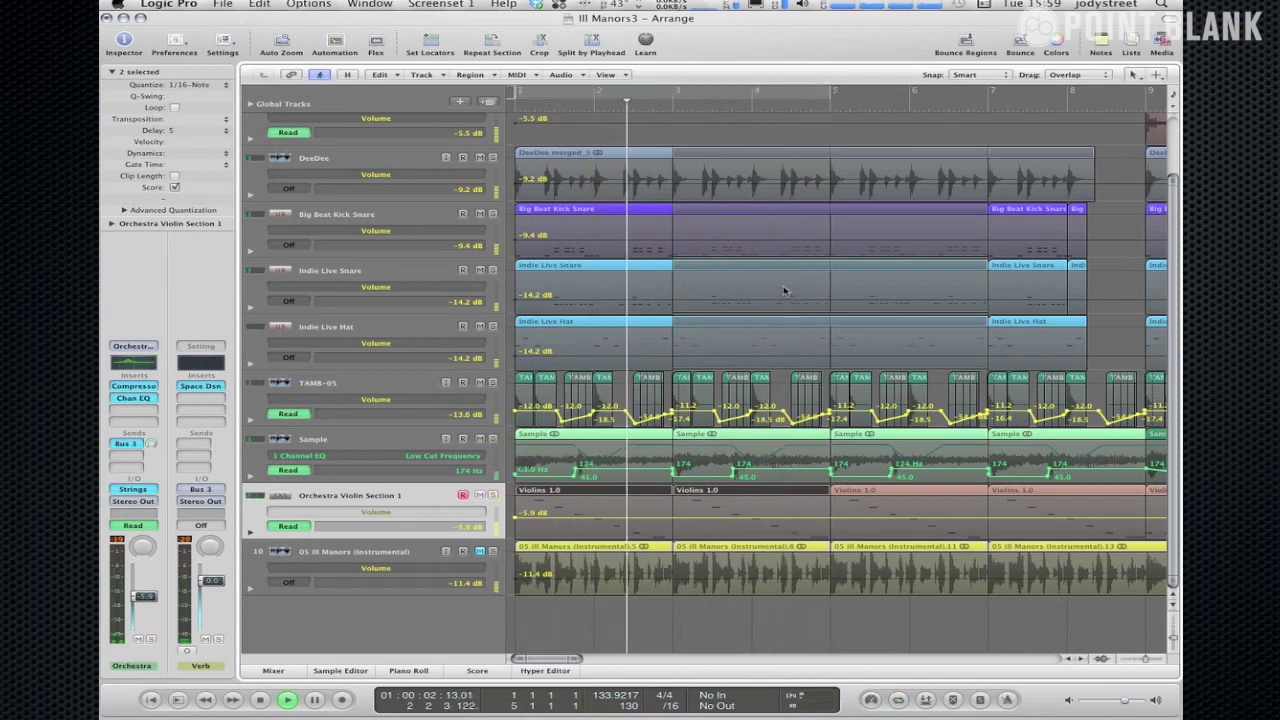
- Hide the automation lanes and zoom out to show bars 1–14
key("a")
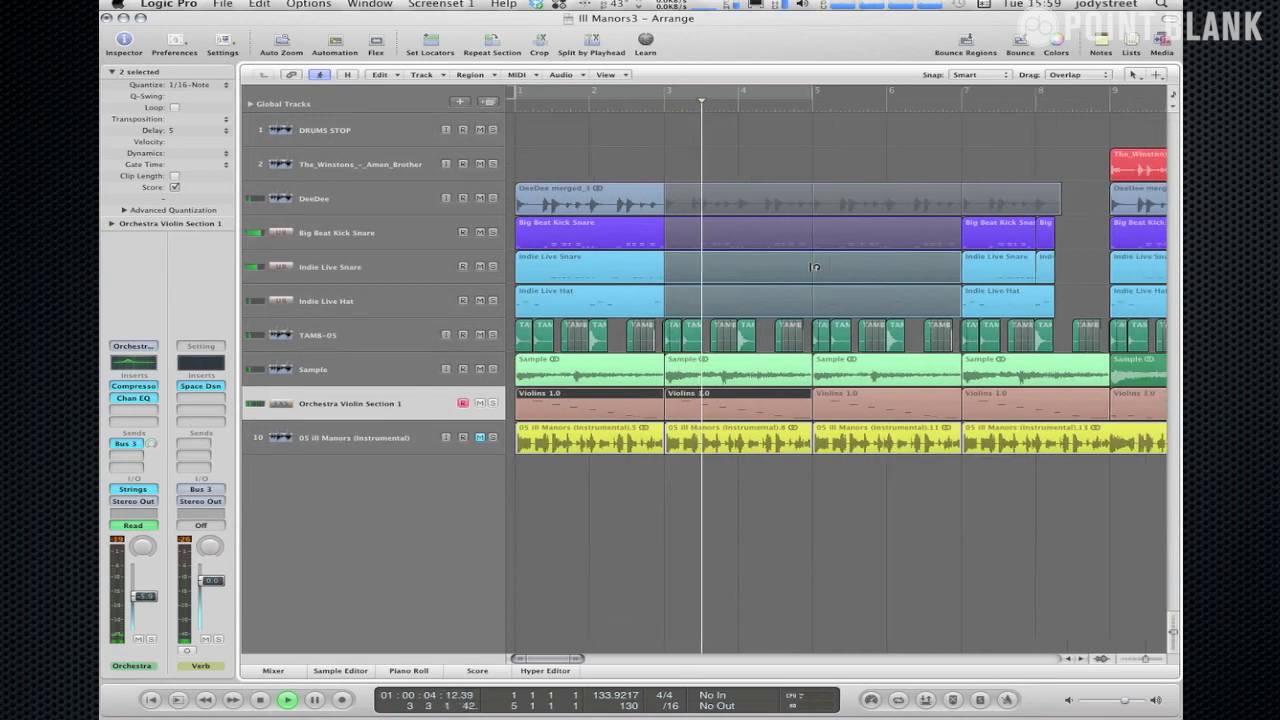
key("super+Left")
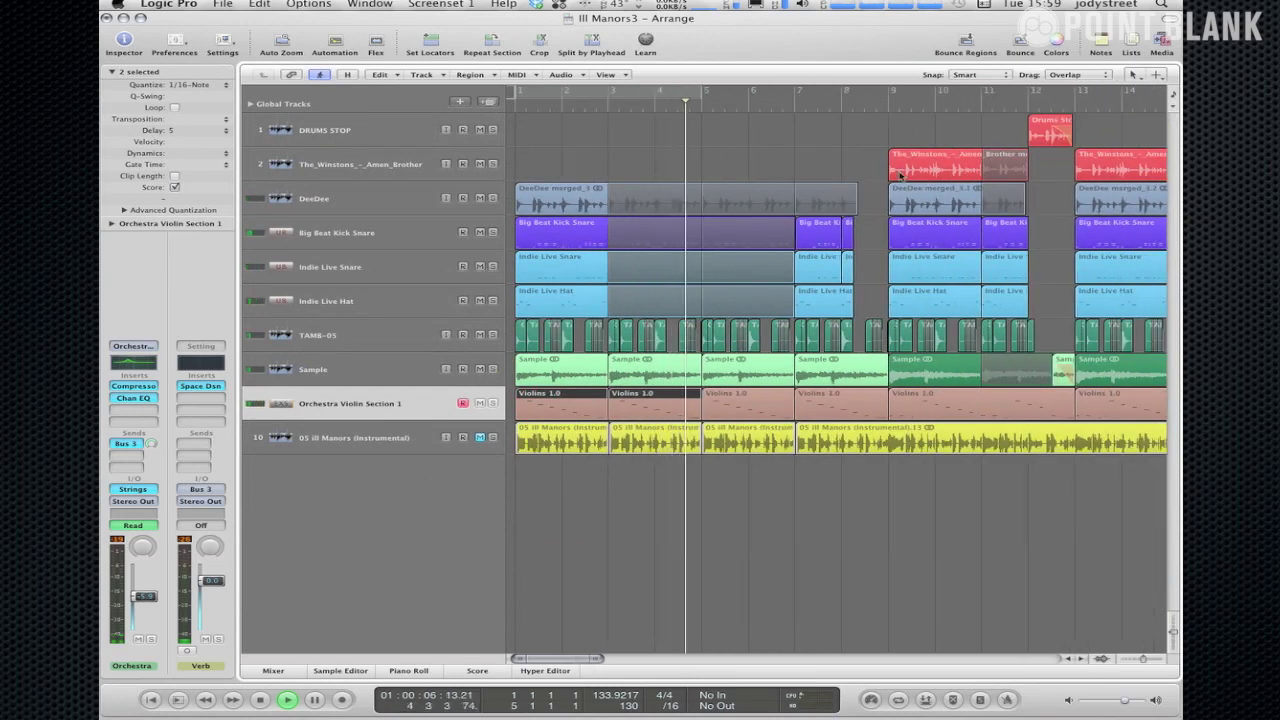